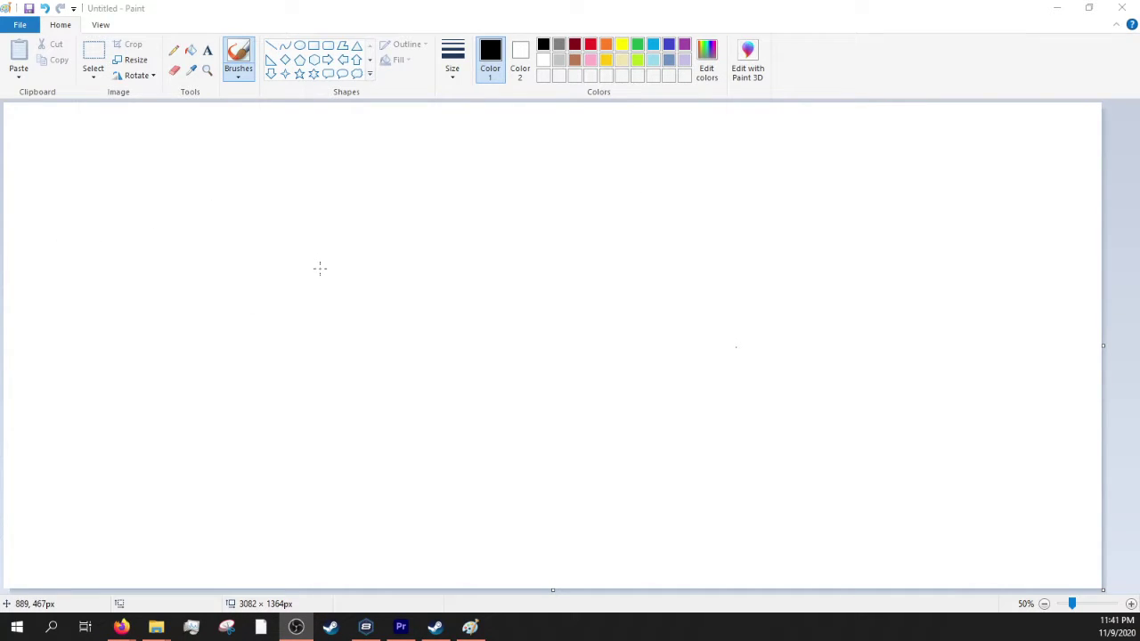
Set the Paint brush size to the thickest line
left_click(445, 64)
left_click(452, 58)
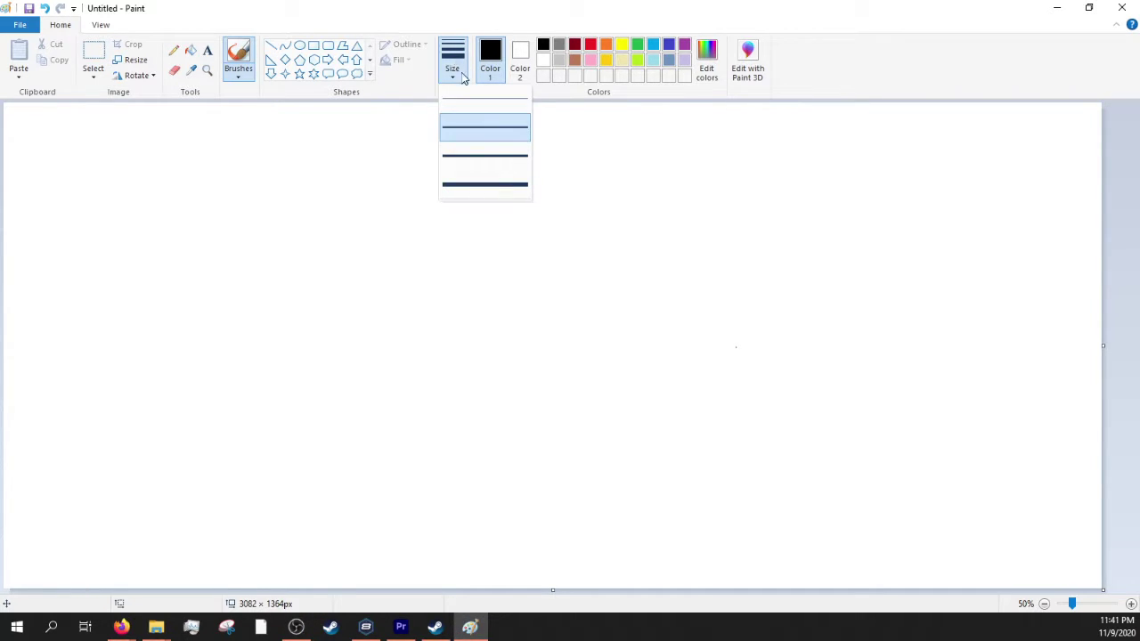
left_click(498, 184)
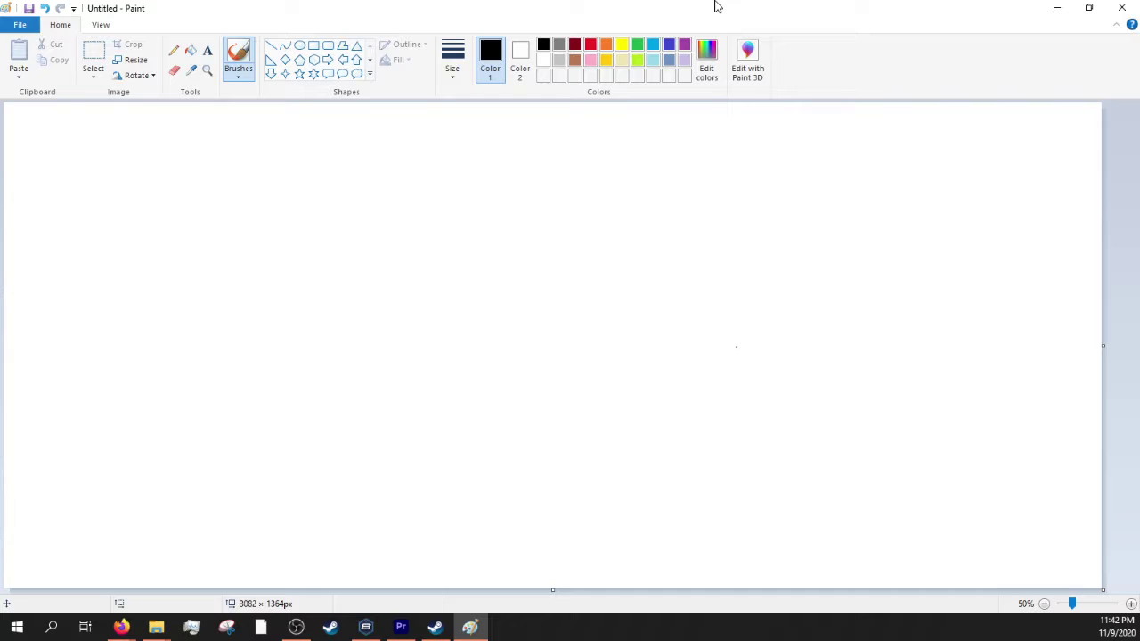
Draw a red freehand circle with a play triangle inside it
left_click(589, 44)
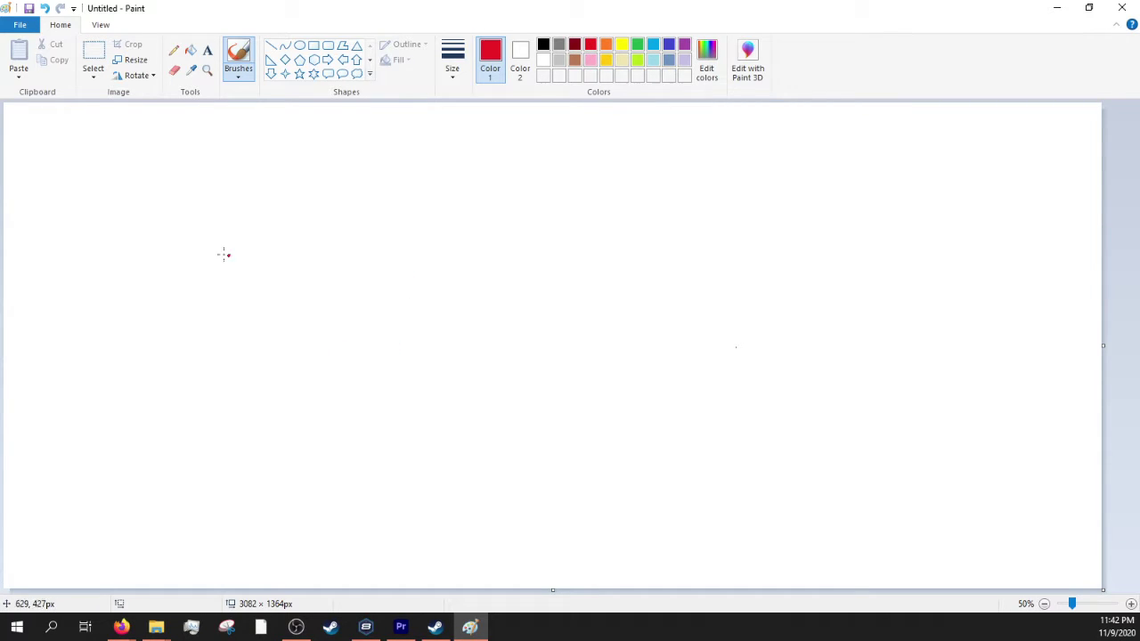
mouse_move(515, 266)
left_mouse_down()
mouse_move(674, 242)
mouse_move(767, 319)
mouse_move(734, 440)
mouse_move(574, 471)
mouse_move(502, 364)
mouse_move(536, 273)
mouse_move(562, 260)
left_mouse_up()
mouse_move(609, 309)
left_mouse_down()
mouse_move(611, 394)
mouse_move(702, 357)
mouse_move(692, 336)
mouse_move(589, 290)
mouse_move(563, 355)
mouse_move(645, 497)
mouse_move(736, 430)
mouse_move(760, 339)
mouse_move(588, 263)
mouse_move(560, 289)
left_mouse_up()
In black, draw a 50, scribble over it, and underline everything with a long line
left_click(543, 43)
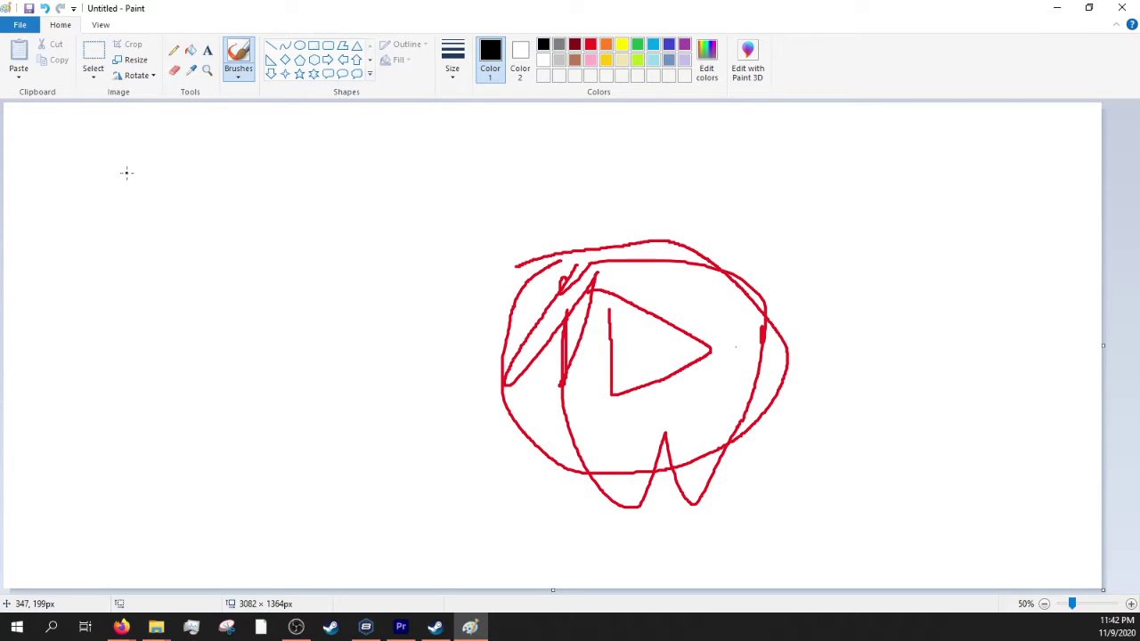
mouse_move(126, 171)
left_mouse_down()
mouse_move(136, 306)
mouse_move(60, 392)
left_mouse_up()
left_click_drag(129, 175, 297, 175)
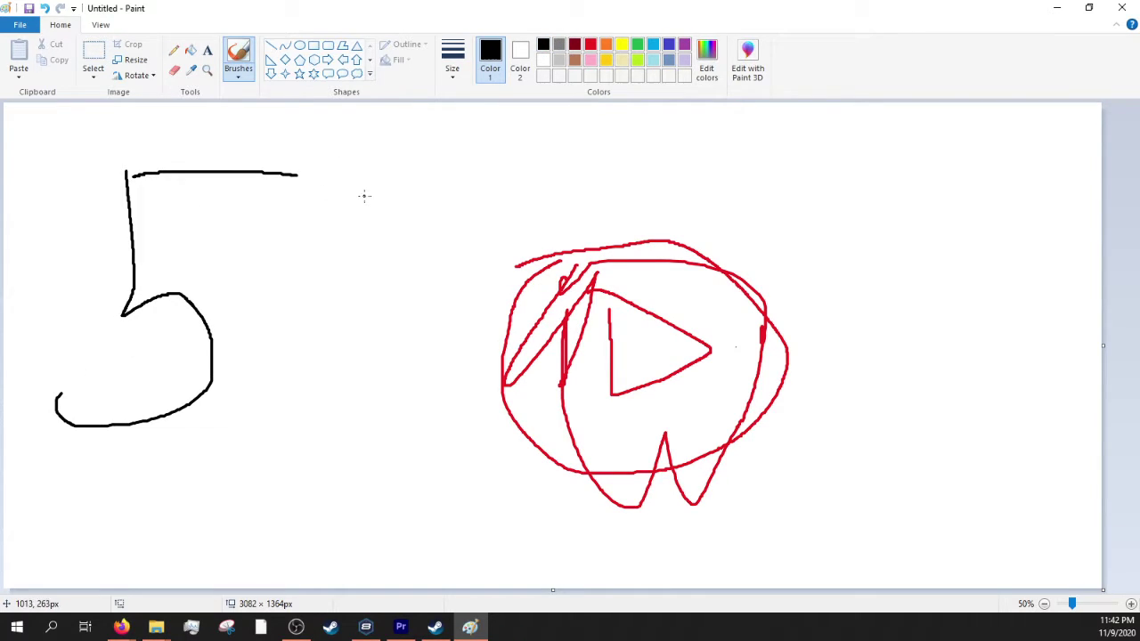
mouse_move(364, 196)
left_mouse_down()
mouse_move(335, 397)
mouse_move(412, 264)
mouse_move(360, 197)
left_mouse_up()
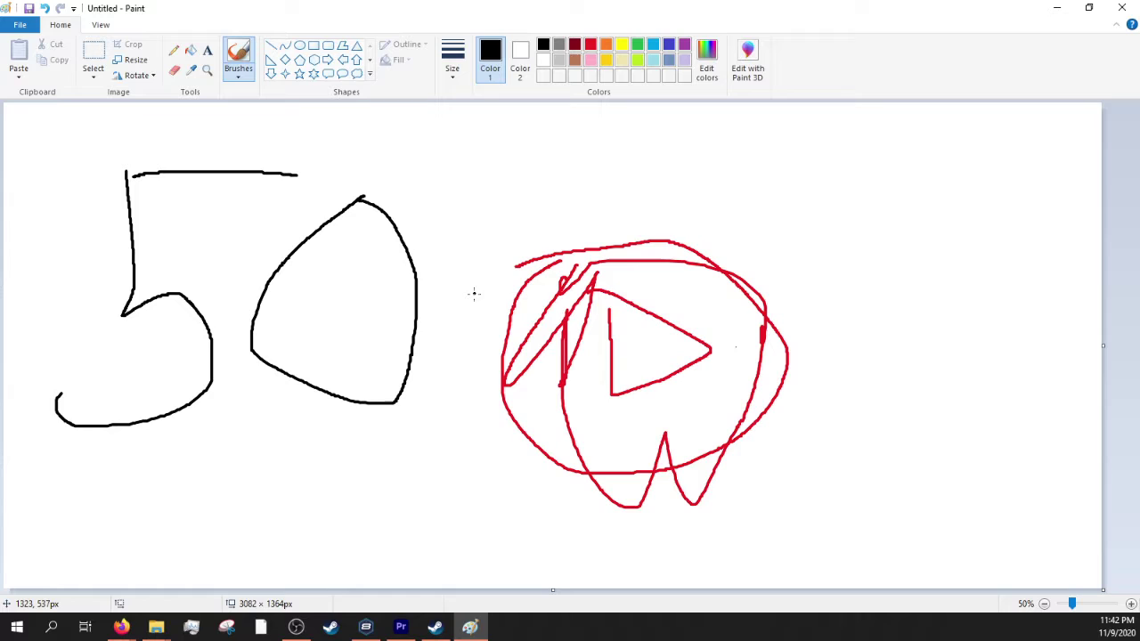
mouse_move(251, 267)
left_mouse_down()
mouse_move(419, 267)
mouse_move(276, 211)
mouse_move(521, 378)
left_mouse_up()
left_click_drag(492, 128, 583, 265)
left_click_drag(552, 167, 504, 406)
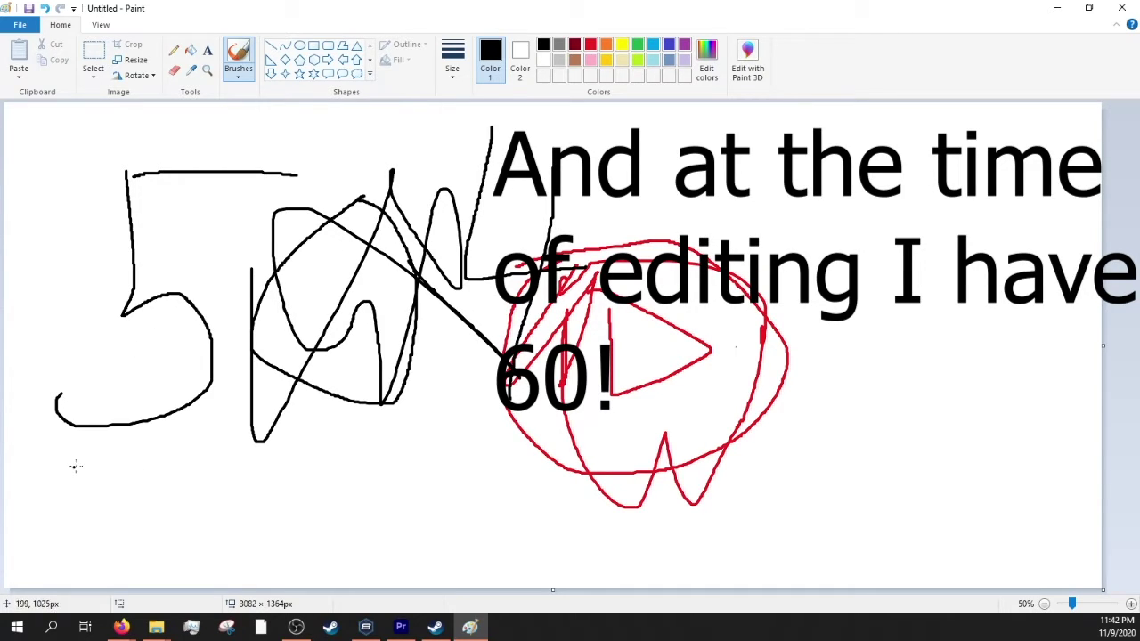
left_click_drag(63, 467, 775, 396)
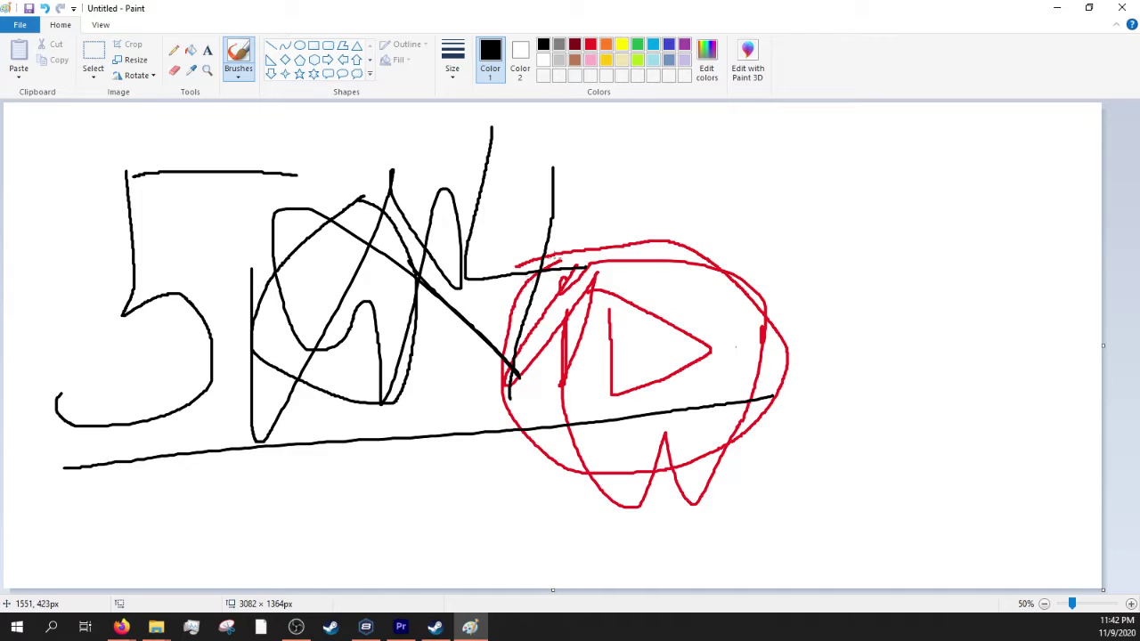
Brush a cream head outline with two eye loops and a smile right of the red circle
left_click(621, 60)
left_click_drag(814, 478, 886, 205)
left_click_drag(868, 214, 1047, 472)
mouse_move(982, 246)
left_mouse_down()
mouse_move(1071, 297)
mouse_move(986, 237)
left_mouse_up()
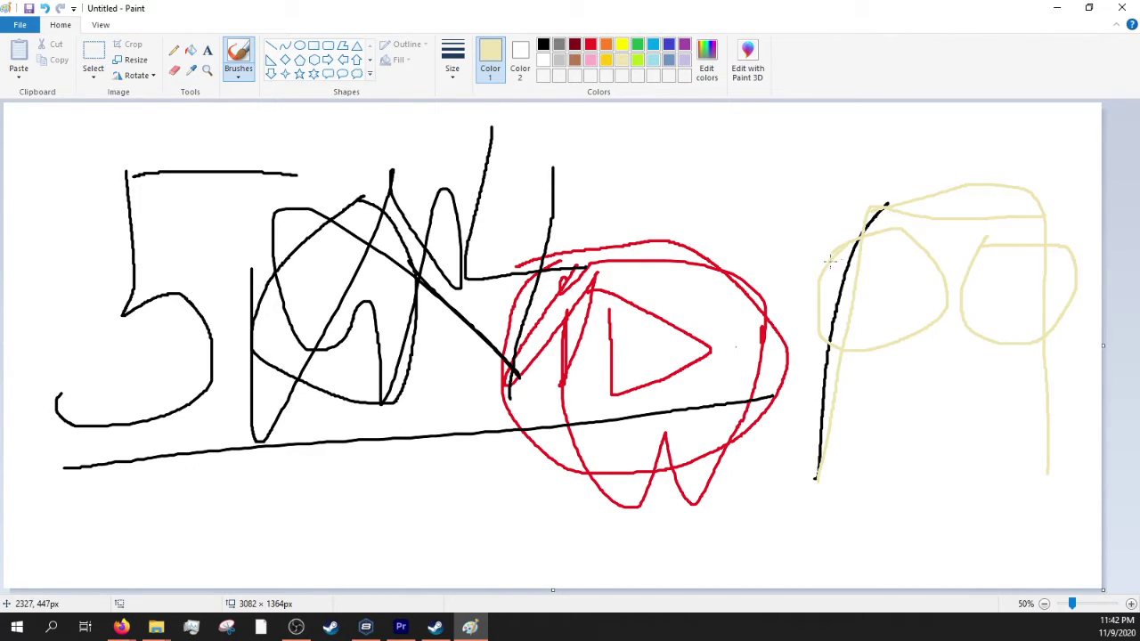
left_click_drag(868, 253, 856, 251)
left_click_drag(877, 373, 1033, 361)
left_click_drag(1059, 307, 990, 353)
left_click(543, 43)
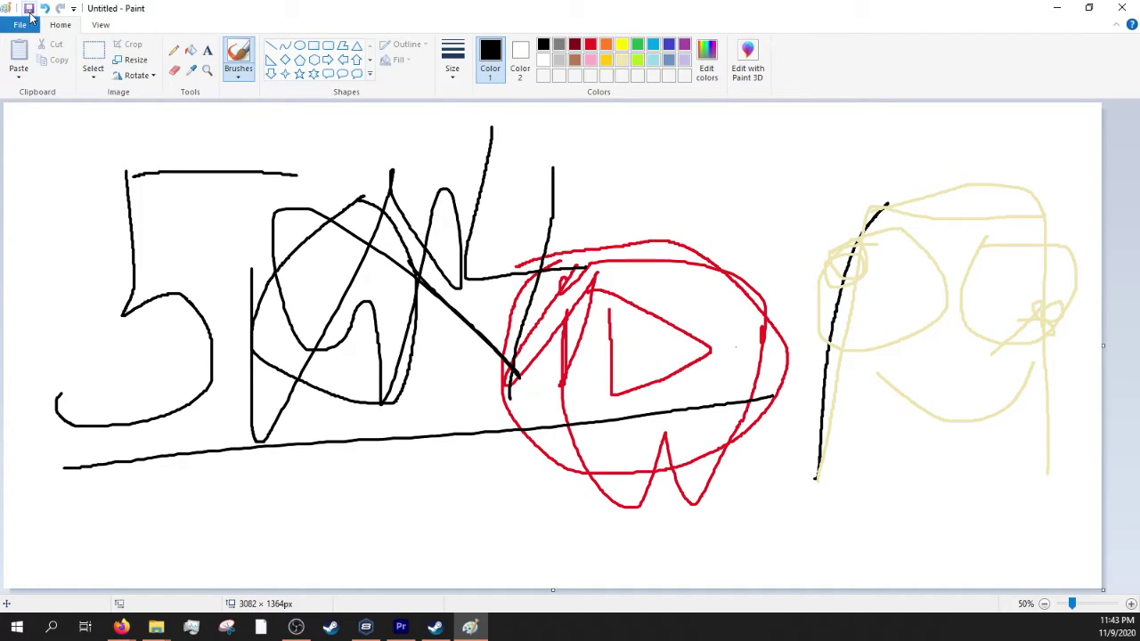
Start a new blank picture without saving the old doodle, then zoom out
left_click(237, 56)
left_click(20, 24)
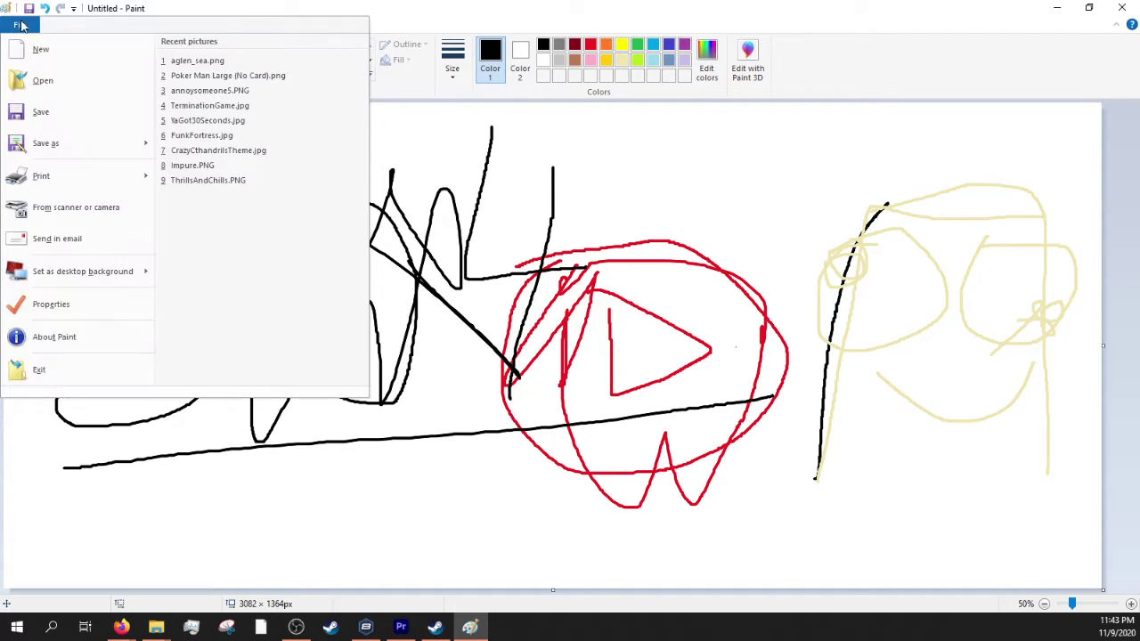
left_click(37, 48)
scroll(1031, 570, "down", 1)
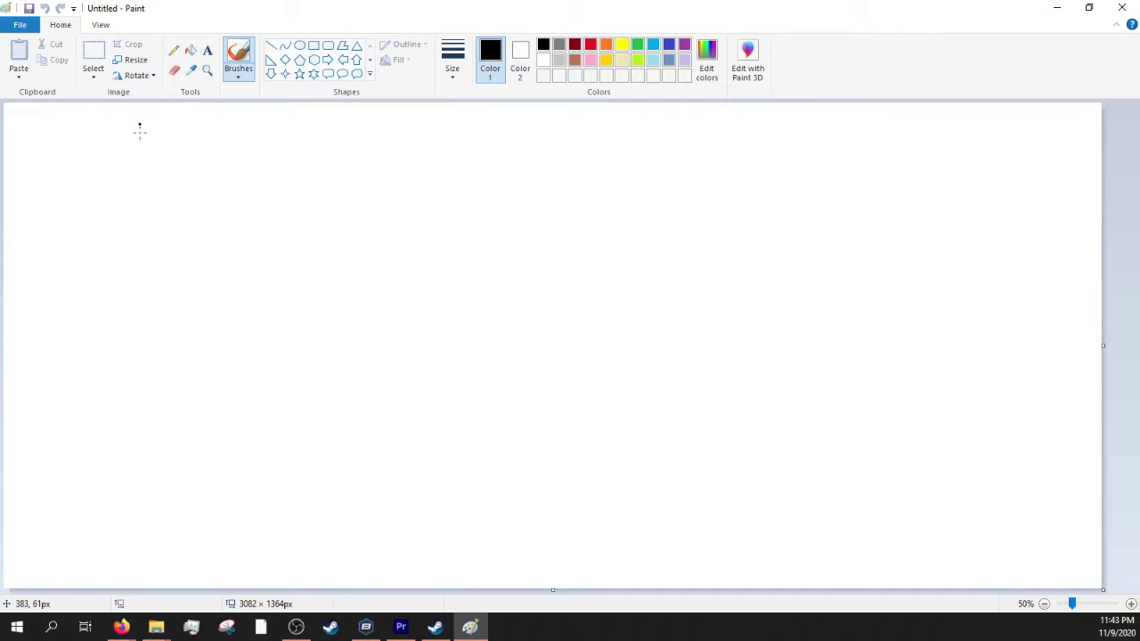
Hand-write 'Draw my Live' in black across the canvas
mouse_move(140, 125)
left_mouse_down()
mouse_move(138, 157)
mouse_move(224, 164)
mouse_move(120, 229)
left_mouse_up()
mouse_move(158, 125)
left_mouse_down()
mouse_move(223, 166)
mouse_move(92, 233)
left_mouse_up()
mouse_move(249, 194)
left_mouse_down()
mouse_move(252, 243)
mouse_move(379, 168)
mouse_move(427, 200)
mouse_move(474, 271)
left_mouse_up()
left_click_drag(489, 189, 556, 189)
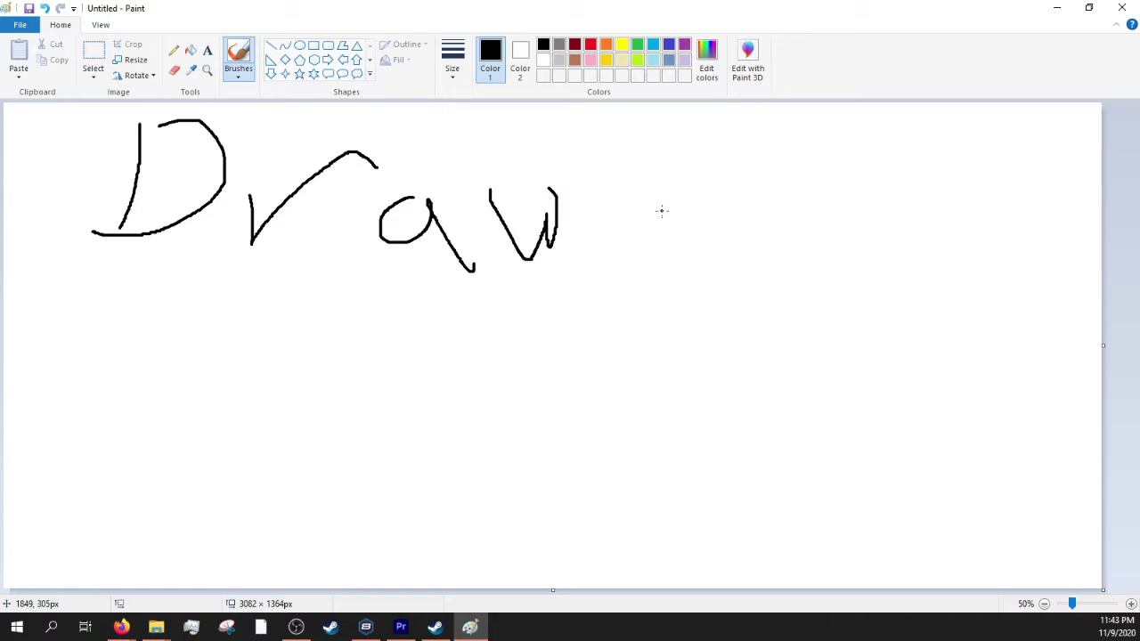
mouse_move(661, 211)
left_mouse_down()
mouse_move(714, 203)
mouse_move(757, 239)
mouse_move(873, 218)
mouse_move(516, 336)
left_mouse_up()
left_click(351, 400)
left_click_drag(161, 334, 281, 464)
left_click_drag(312, 418, 312, 478)
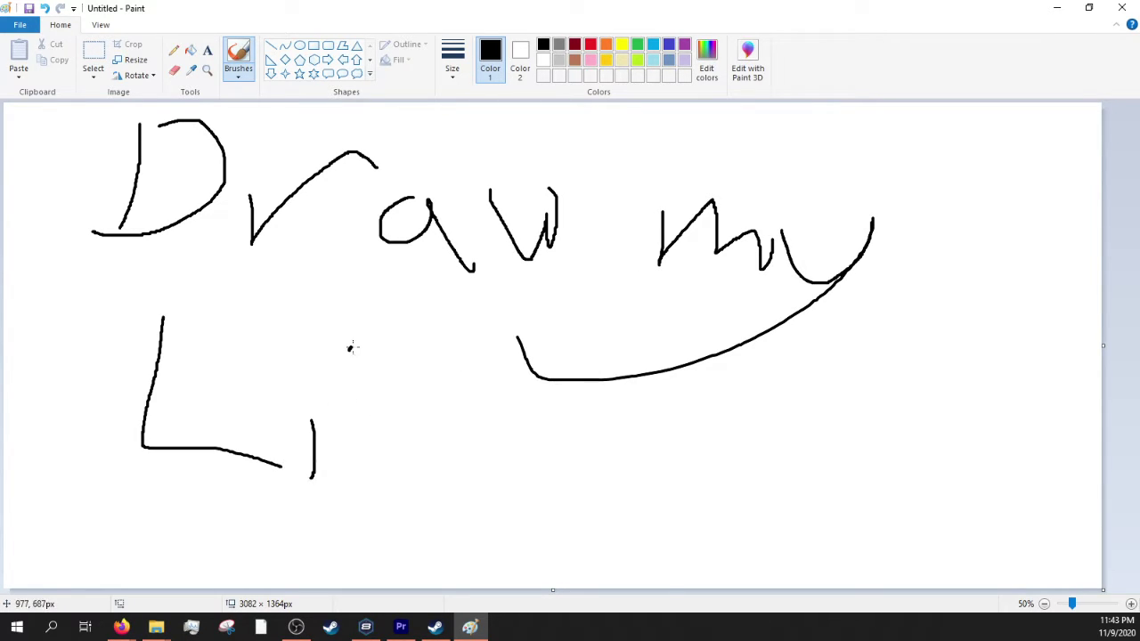
left_click(351, 348)
mouse_move(367, 427)
left_mouse_down()
mouse_move(459, 420)
mouse_move(472, 405)
left_mouse_up()
mouse_move(449, 430)
left_mouse_down()
mouse_move(533, 414)
mouse_move(575, 555)
left_mouse_up()
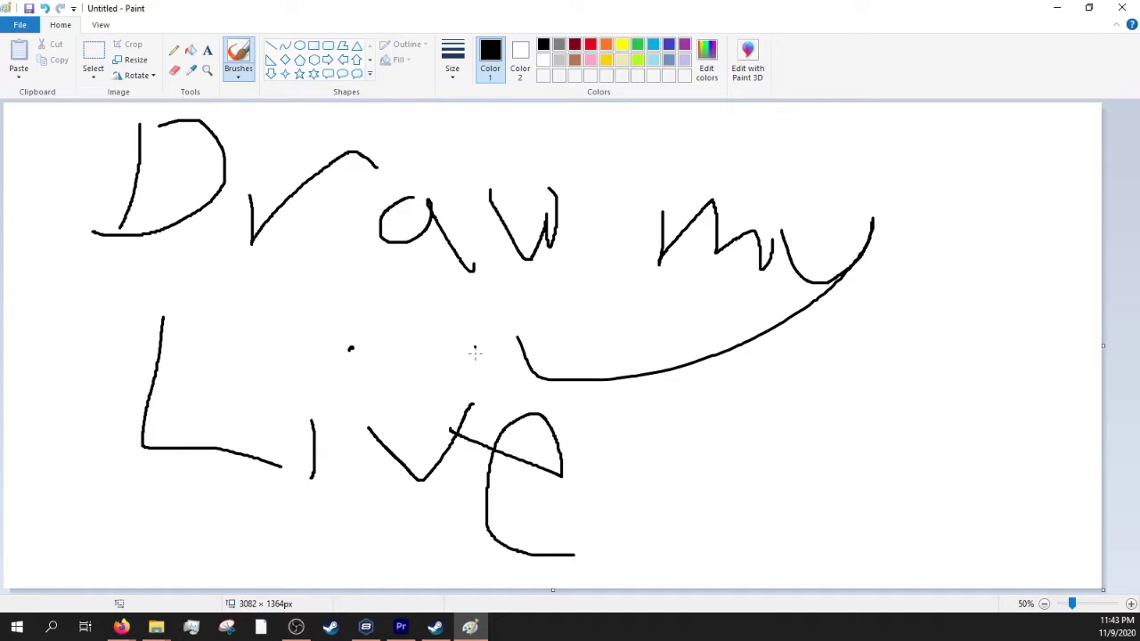
Draw a pale yellow figure at lower right with black eyes and pupils
left_click(620, 59)
left_click_drag(701, 536, 761, 426)
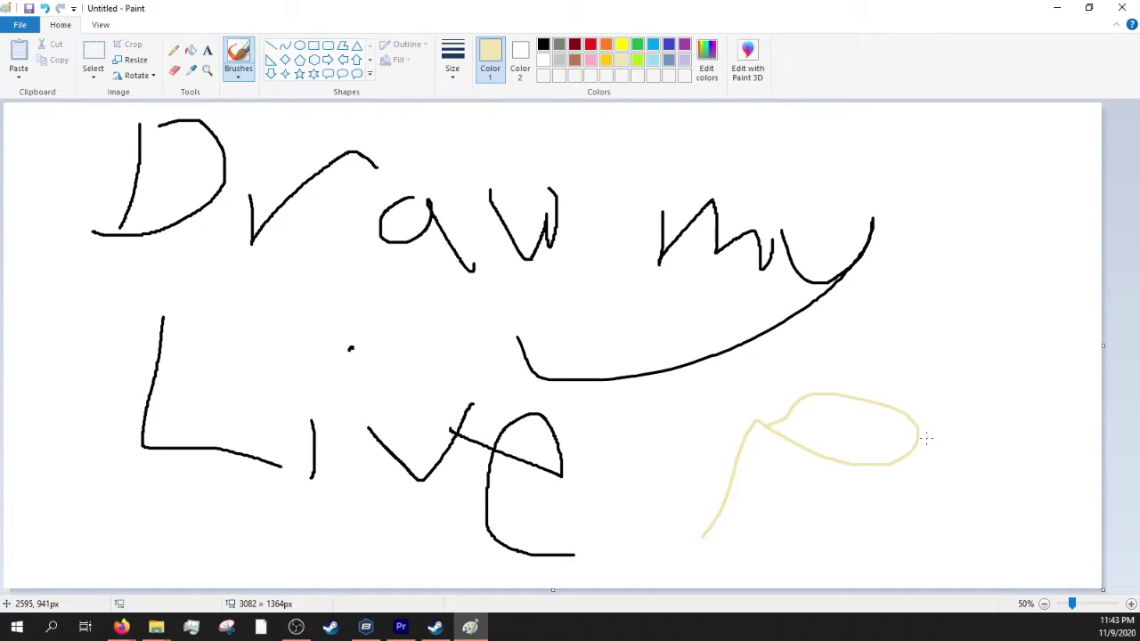
left_click_drag(926, 437, 892, 571)
left_click(543, 43)
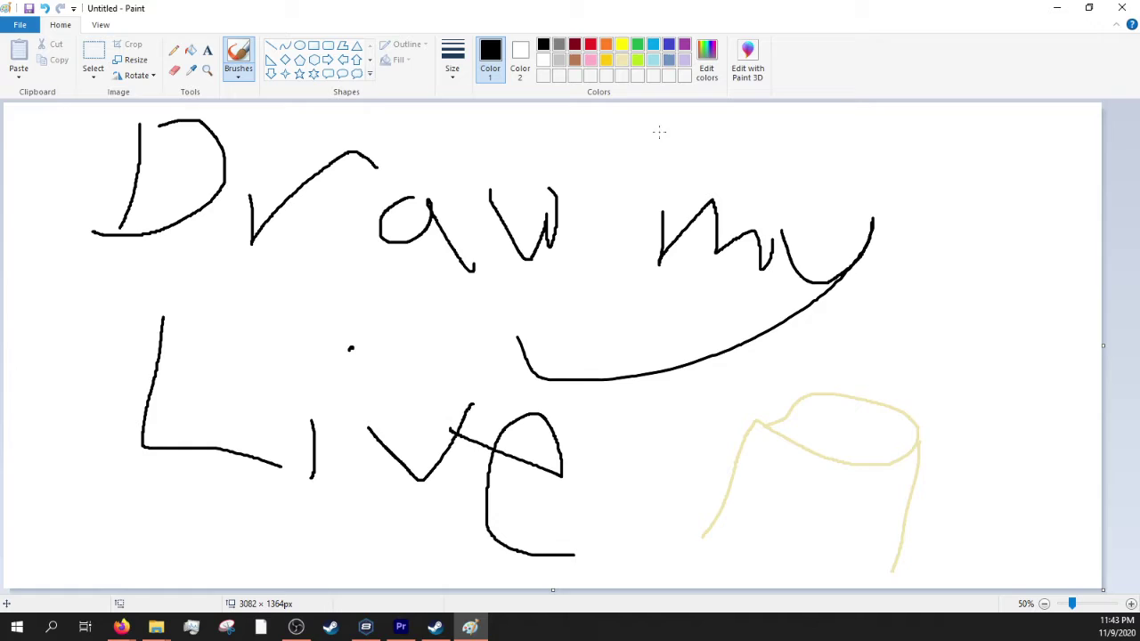
left_click_drag(831, 427, 864, 333)
mouse_move(744, 436)
left_mouse_down()
mouse_move(692, 463)
mouse_move(715, 411)
left_mouse_up()
left_click_drag(902, 491, 879, 490)
left_click_drag(892, 551, 865, 536)
mouse_move(732, 447)
left_mouse_down()
mouse_move(700, 431)
mouse_move(730, 454)
left_mouse_up()
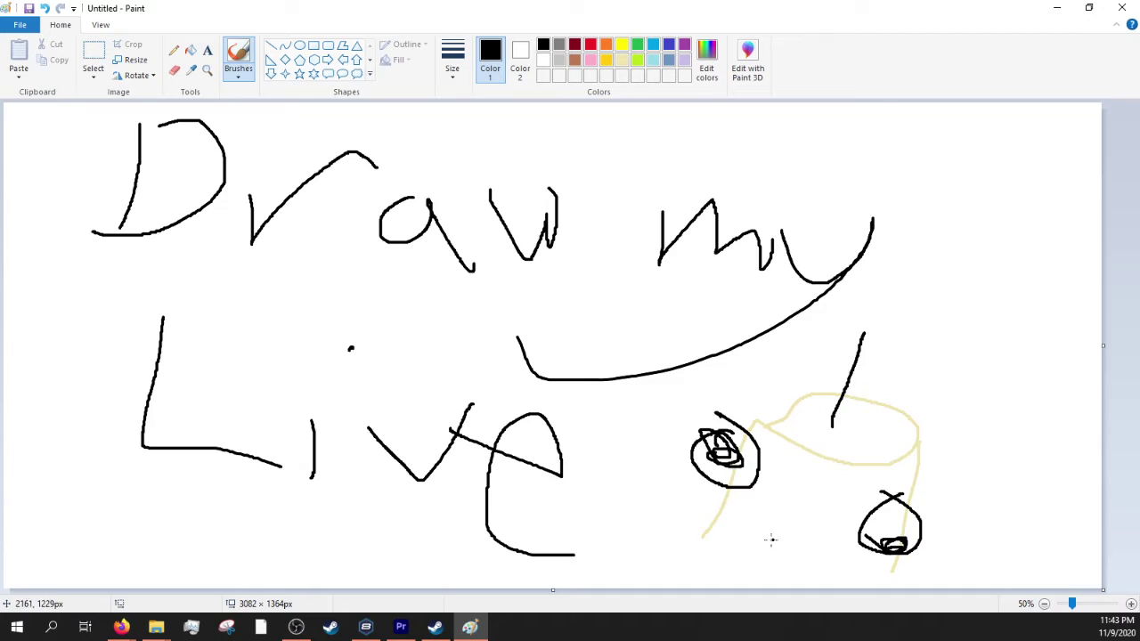
left_click_drag(740, 524, 864, 559)
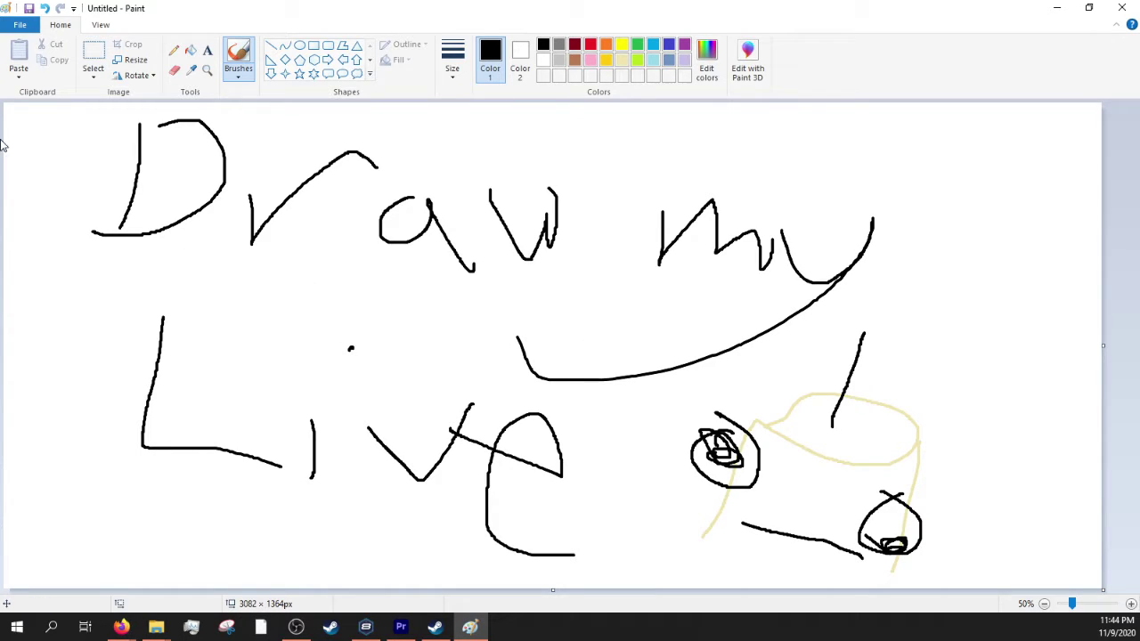
Start a new blank picture without saving and zoom out to fit the canvas
left_click(23, 25)
left_click(39, 47)
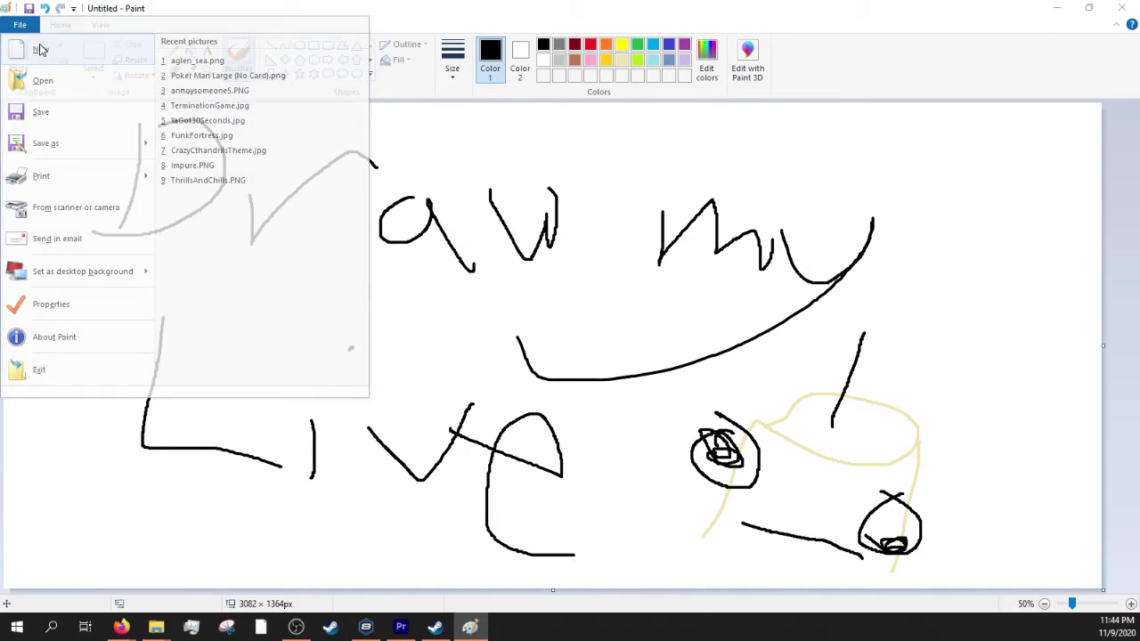
left_click(597, 316)
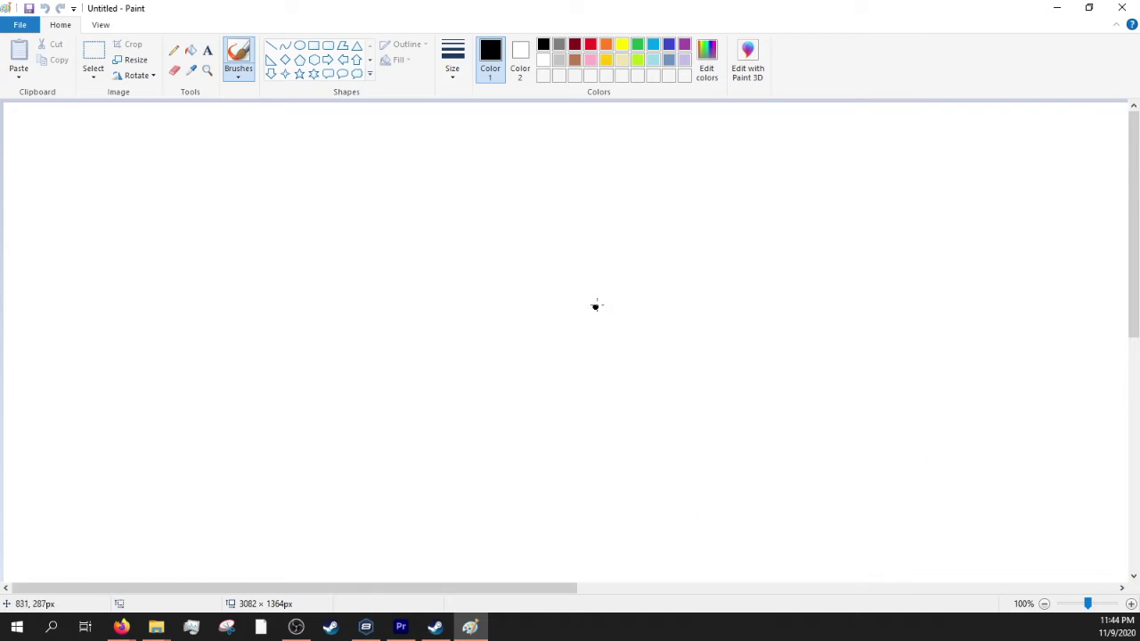
left_click(1076, 604)
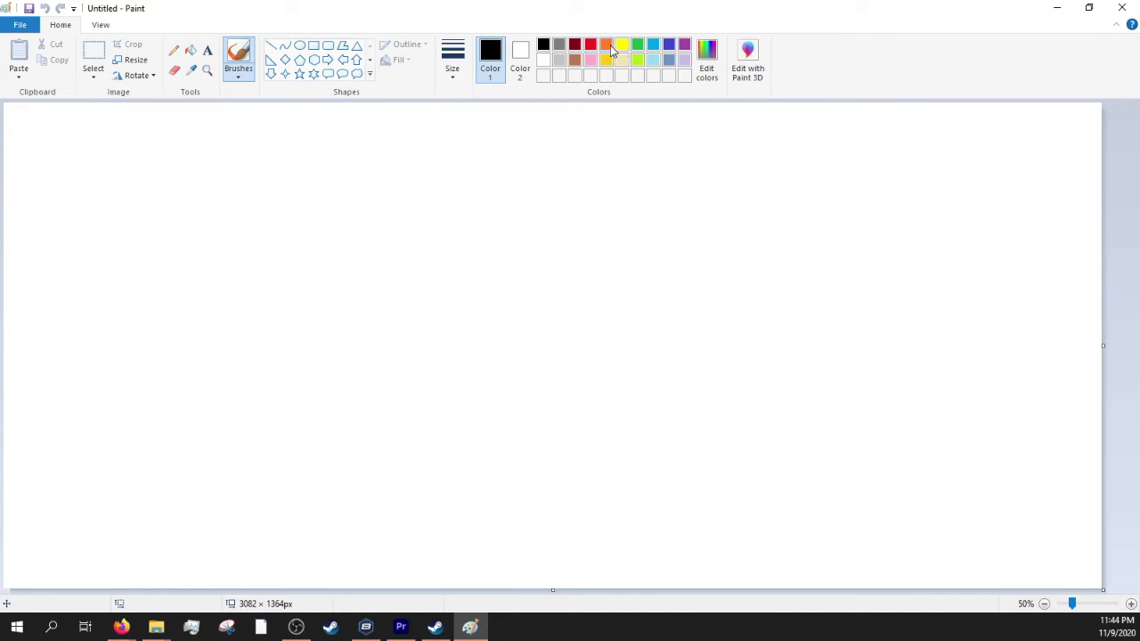
Draw a pale yellow figure with head outline and both sides
left_click(622, 61)
mouse_move(294, 224)
left_mouse_down()
mouse_move(222, 236)
mouse_move(300, 332)
mouse_move(370, 277)
mouse_move(283, 242)
left_mouse_up()
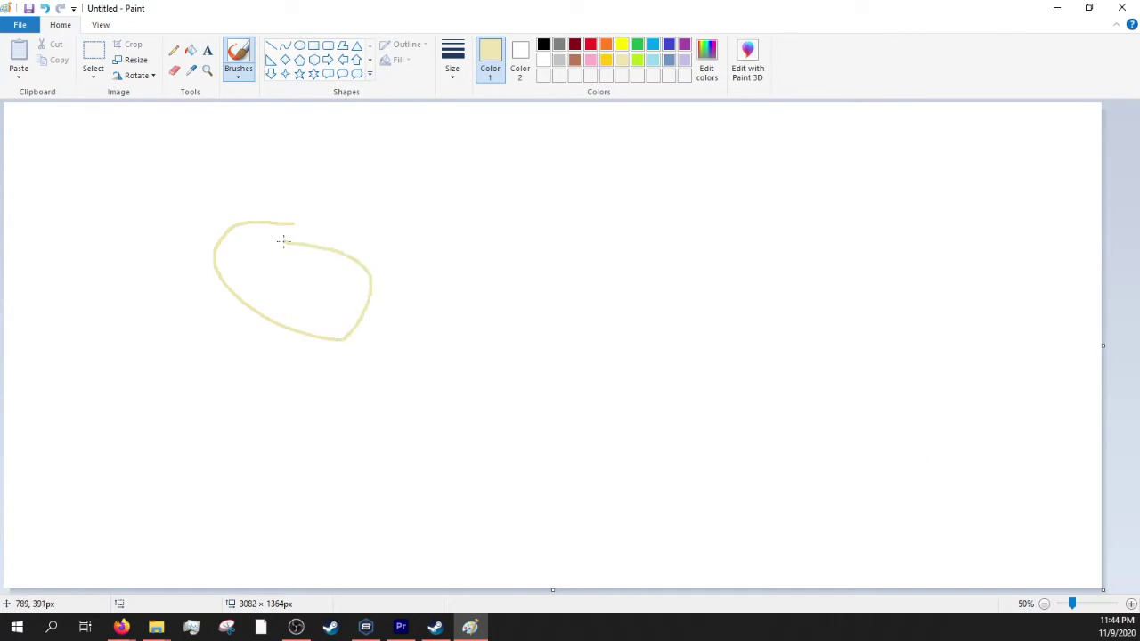
left_click(543, 45)
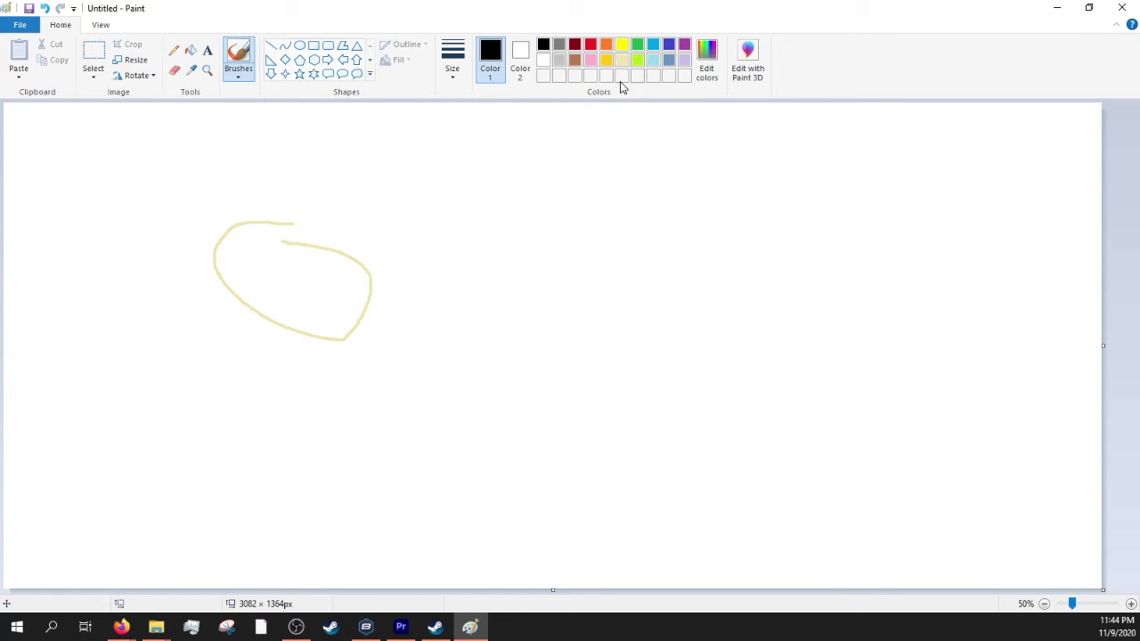
left_click(622, 60)
left_click_drag(212, 261, 185, 516)
mouse_move(369, 303)
left_mouse_down()
mouse_move(435, 417)
mouse_move(449, 494)
left_mouse_up()
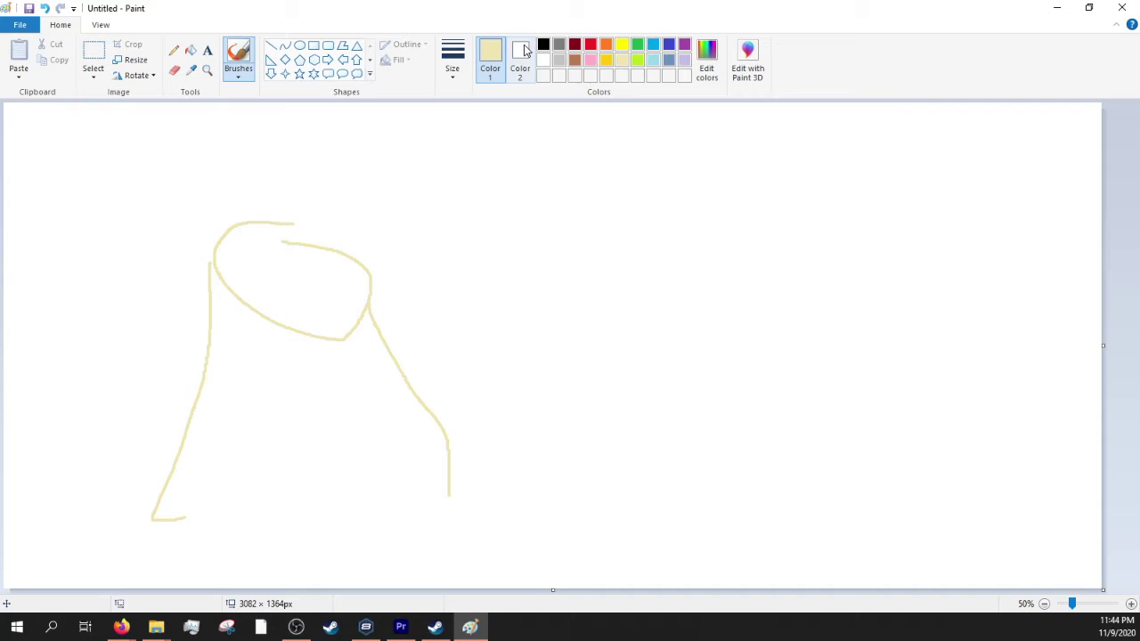
Add two black eye loops with scribbled pupils and the left edge of a box
left_click(543, 44)
mouse_move(180, 313)
left_mouse_down()
mouse_move(249, 363)
mouse_move(167, 301)
left_mouse_up()
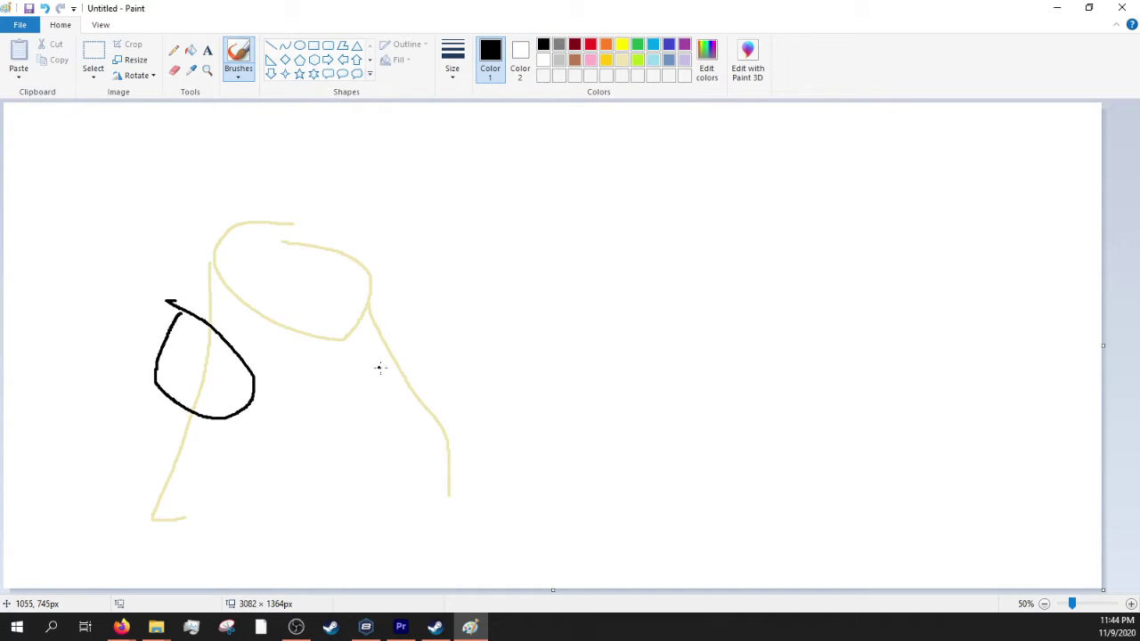
mouse_move(370, 343)
left_mouse_down()
mouse_move(334, 365)
mouse_move(388, 386)
mouse_move(331, 316)
left_mouse_up()
mouse_move(176, 321)
left_mouse_down()
mouse_move(183, 336)
mouse_move(191, 332)
left_mouse_up()
left_click_drag(374, 381, 384, 392)
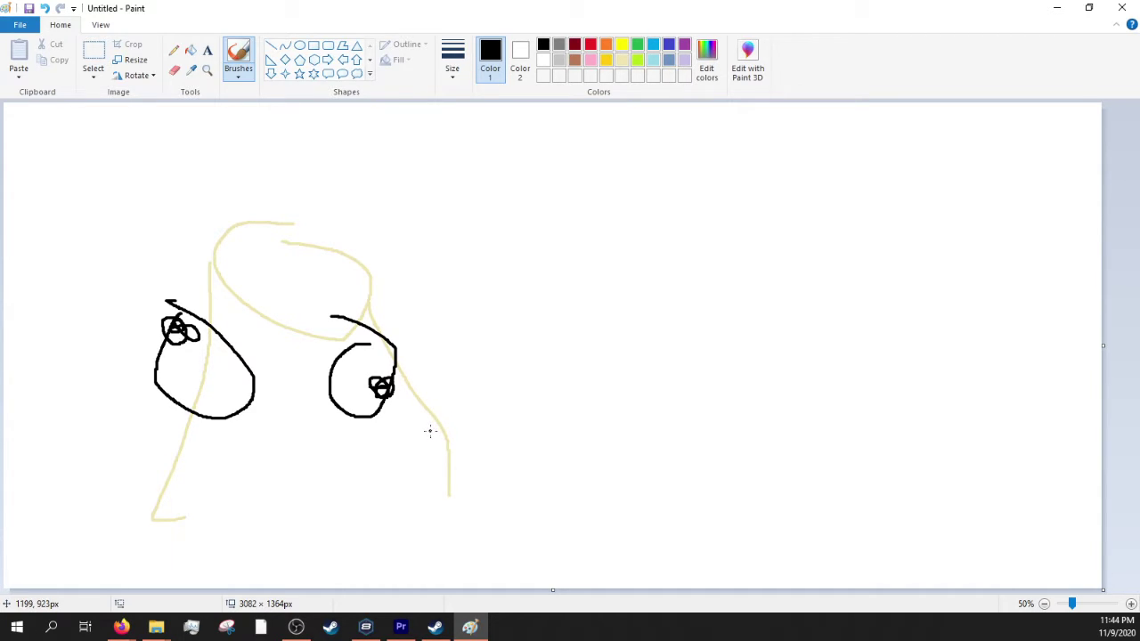
mouse_move(431, 420)
left_mouse_down()
mouse_move(450, 294)
mouse_move(504, 317)
mouse_move(494, 420)
mouse_move(419, 426)
mouse_move(455, 410)
mouse_move(463, 383)
mouse_move(456, 391)
left_mouse_up()
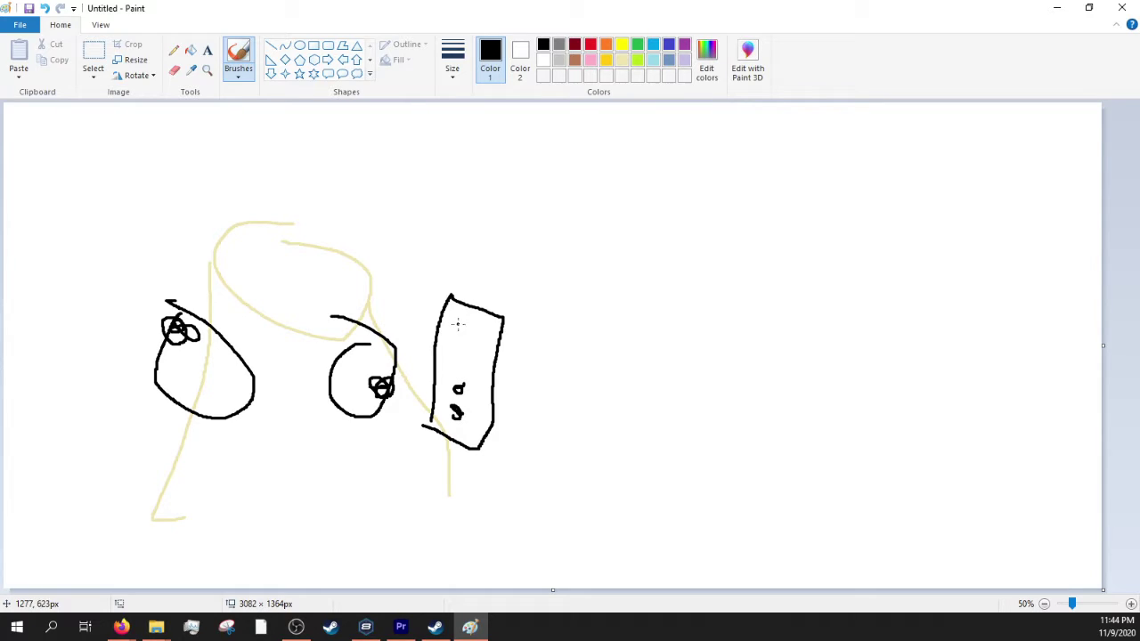
Letter inside the box and draw a black monitor with base and inner screen lines
mouse_move(462, 323)
left_mouse_down()
mouse_move(479, 362)
mouse_move(460, 380)
left_mouse_up()
left_click_drag(835, 235, 822, 394)
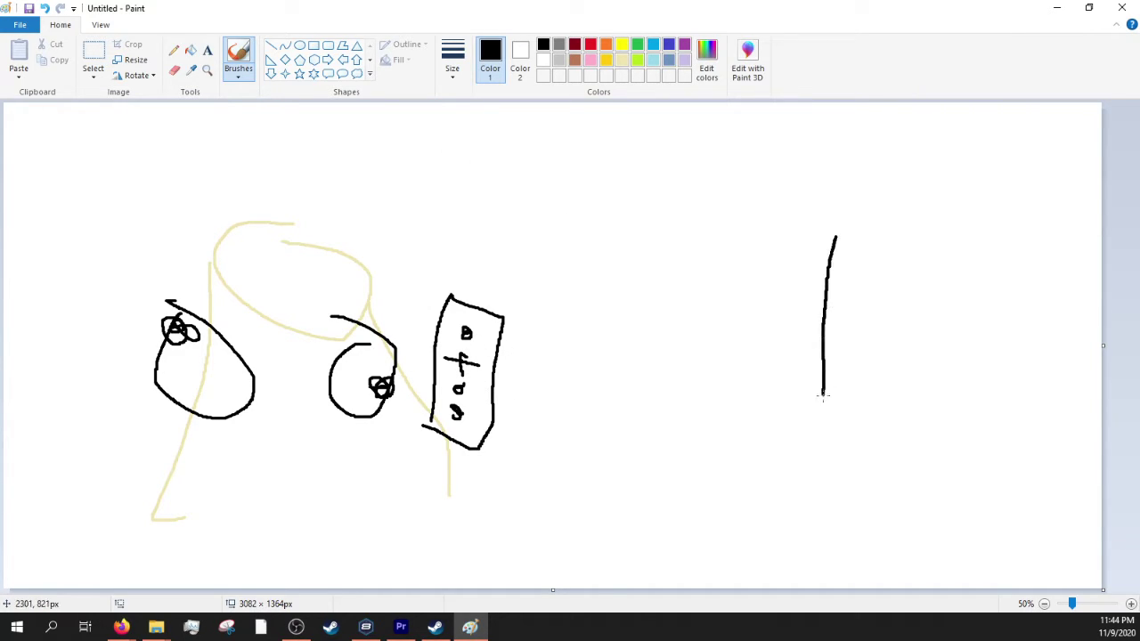
mouse_move(837, 236)
left_mouse_down()
mouse_move(957, 250)
mouse_move(985, 291)
mouse_move(987, 378)
left_mouse_up()
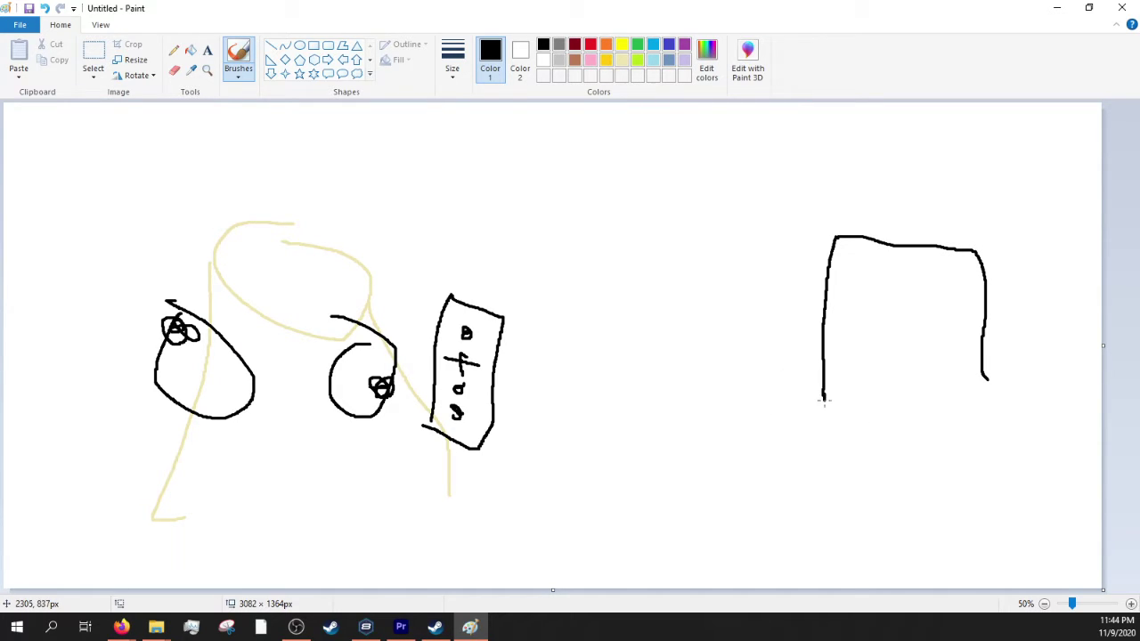
mouse_move(822, 394)
left_mouse_down()
mouse_move(831, 436)
mouse_move(857, 434)
mouse_move(987, 376)
left_mouse_up()
mouse_move(806, 411)
left_mouse_down()
mouse_move(806, 457)
mouse_move(834, 472)
mouse_move(924, 462)
mouse_move(1012, 412)
mouse_move(990, 375)
left_mouse_up()
left_click_drag(856, 267, 844, 425)
left_click_drag(857, 269, 990, 269)
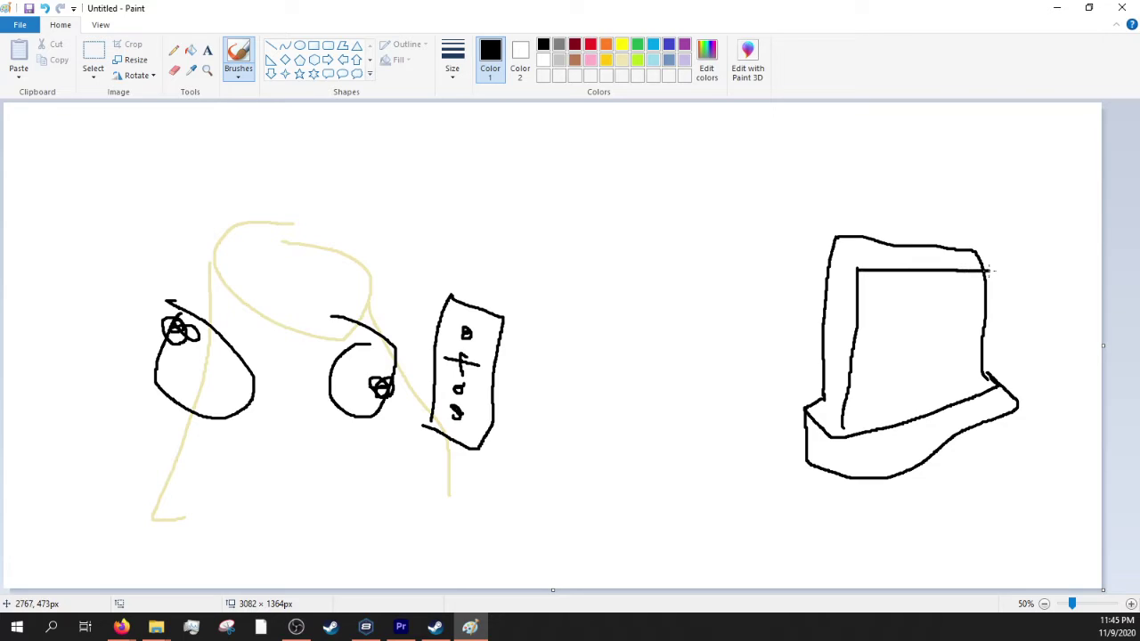
Add a top line, a curved arc and a small loop on the monitor's left
left_click_drag(832, 299, 838, 384)
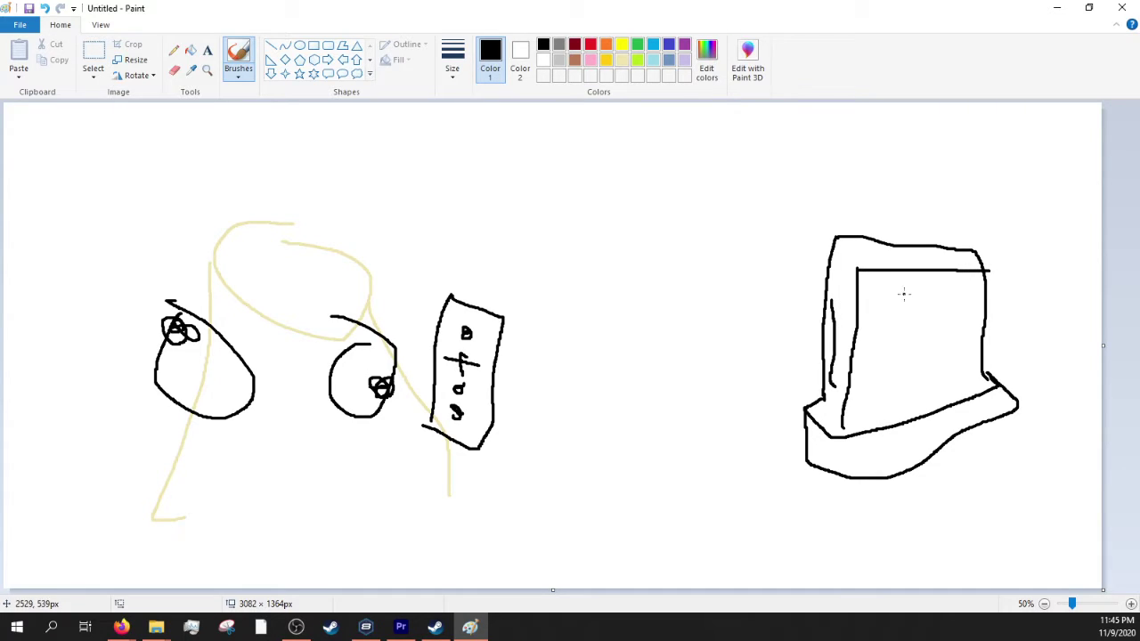
mouse_move(834, 304)
left_mouse_down()
mouse_move(787, 352)
mouse_move(835, 372)
left_mouse_up()
mouse_move(831, 326)
left_mouse_down()
mouse_move(816, 345)
mouse_move(826, 342)
left_mouse_up()
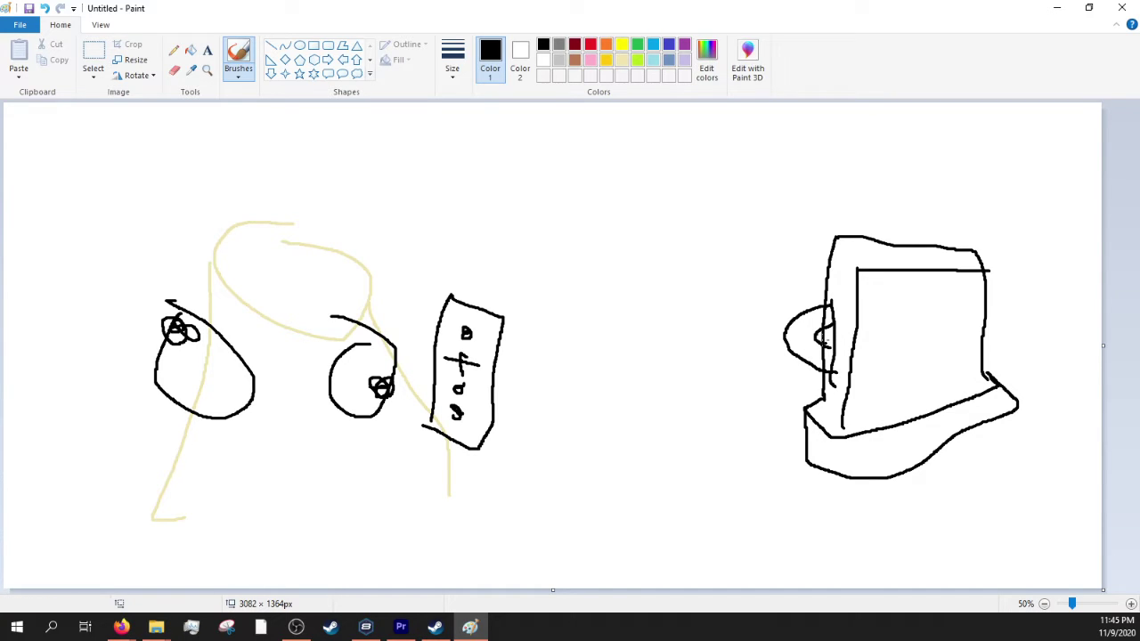
Sketch a tilted box above the drawing and write SMW inside it
mouse_move(551, 133)
left_mouse_down()
mouse_move(509, 272)
mouse_move(743, 341)
mouse_move(810, 201)
mouse_move(536, 134)
left_mouse_up()
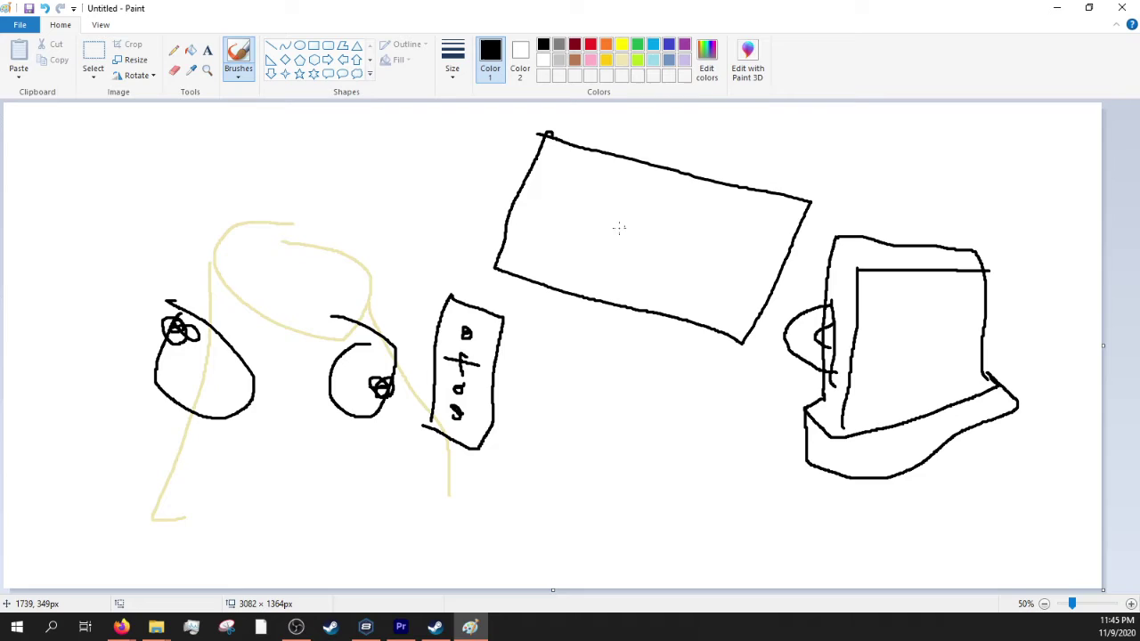
mouse_move(588, 187)
left_mouse_down()
mouse_move(571, 230)
mouse_move(534, 254)
mouse_move(782, 203)
left_mouse_up()
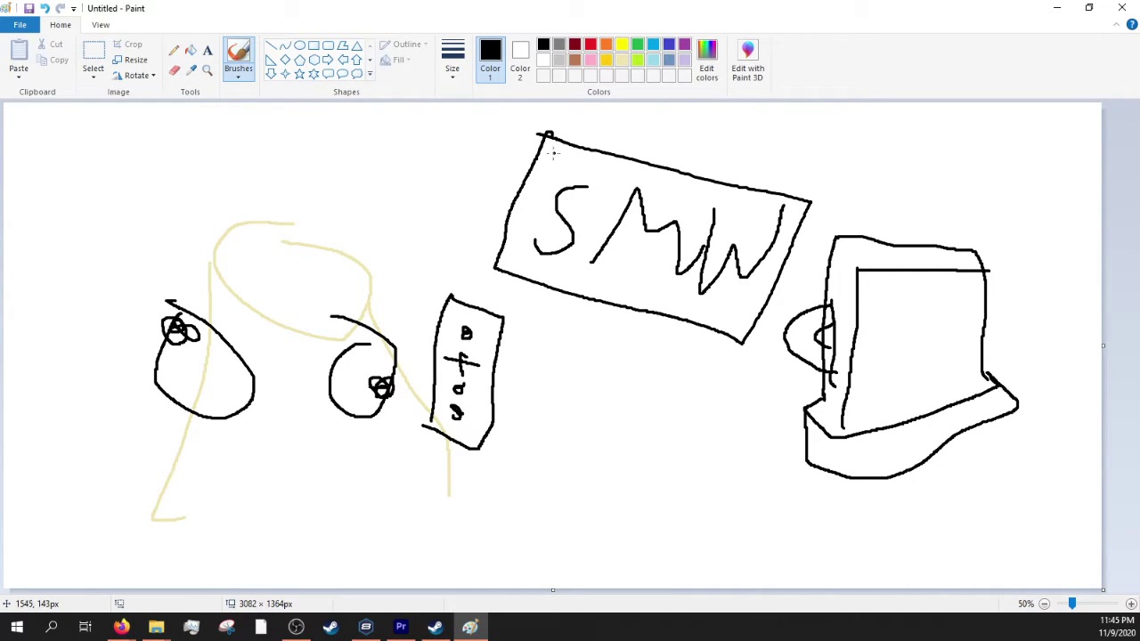
left_click_drag(549, 151, 605, 194)
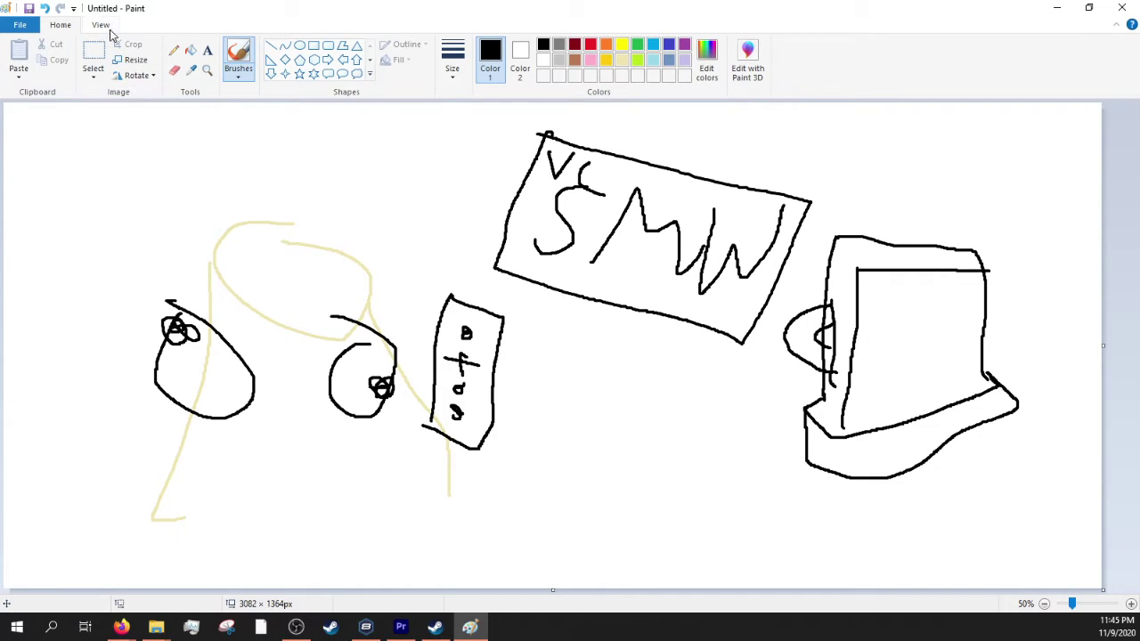
Start a new blank picture without saving and zoom out to the whole canvas
left_click(22, 28)
left_click(41, 49)
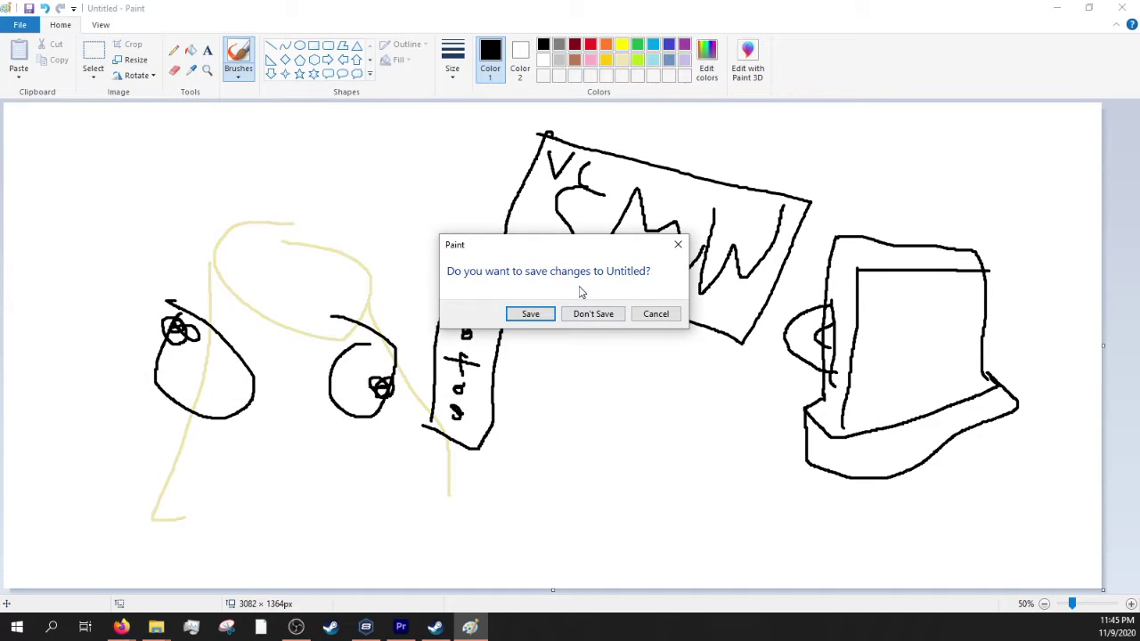
left_click(593, 313)
left_click_drag(1086, 602, 1071, 603)
Draw a pale yellow figure outline with a leg
left_click(622, 60)
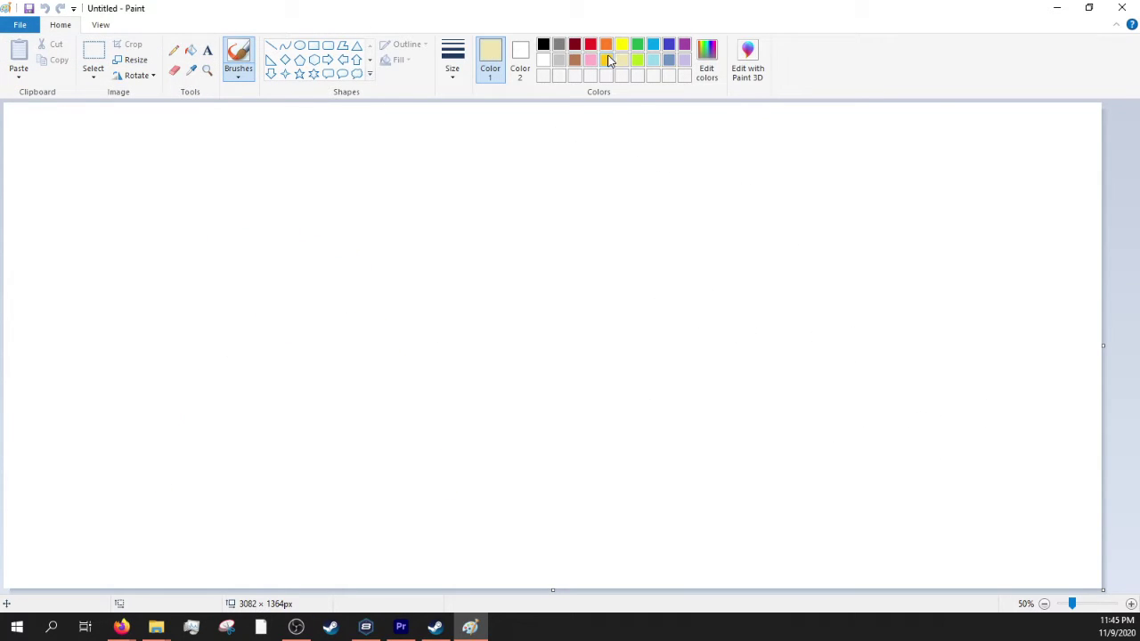
mouse_move(712, 481)
left_mouse_down()
mouse_move(762, 267)
mouse_move(885, 323)
mouse_move(949, 334)
mouse_move(962, 285)
mouse_move(811, 259)
mouse_move(786, 285)
left_mouse_up()
left_click_drag(964, 331, 910, 551)
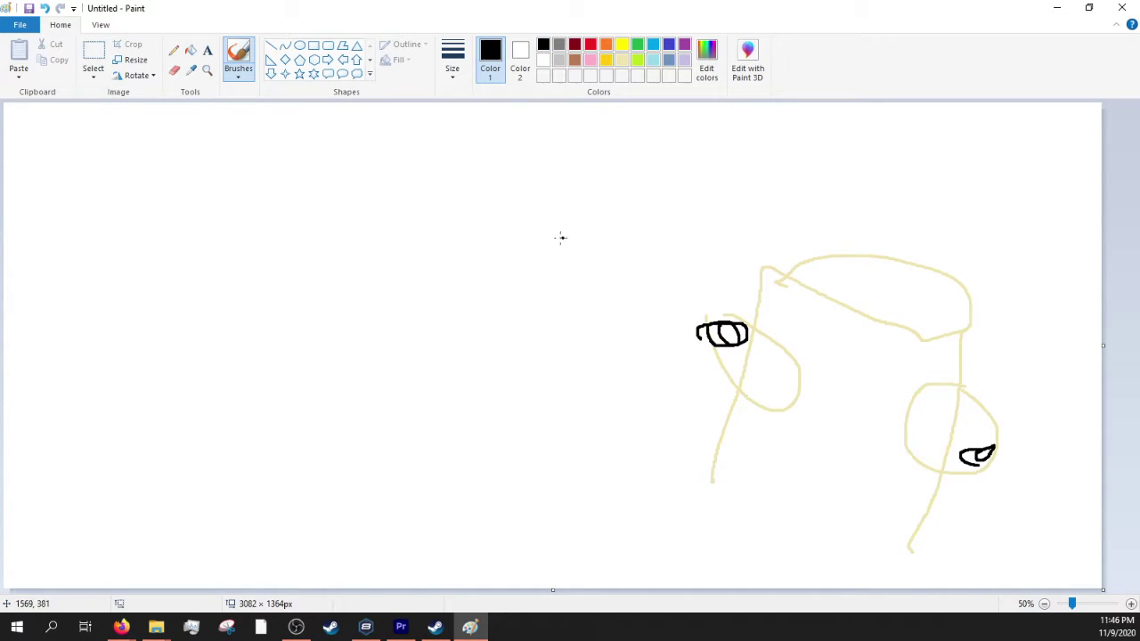
Draw a black screen shape with red jagged outline, inner frame and lettering on top
mouse_move(488, 212)
left_mouse_down()
mouse_move(599, 334)
mouse_move(670, 308)
mouse_move(649, 180)
mouse_move(627, 136)
mouse_move(592, 135)
mouse_move(469, 189)
left_mouse_up()
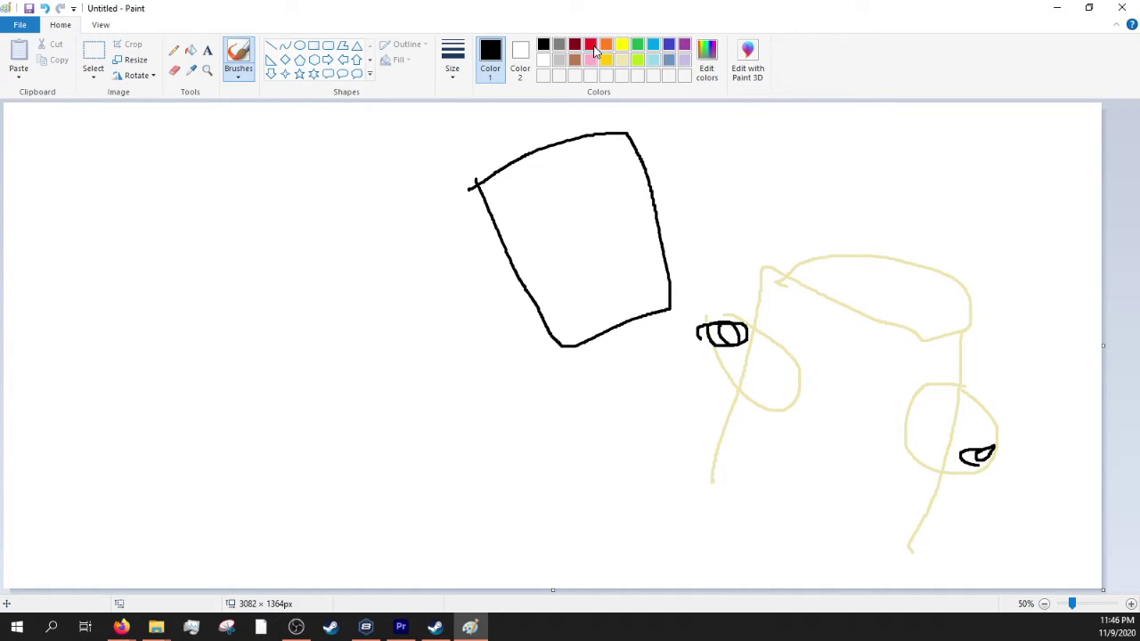
left_click(590, 44)
mouse_move(468, 137)
left_mouse_down()
mouse_move(706, 125)
mouse_move(699, 294)
mouse_move(547, 452)
mouse_move(394, 141)
mouse_move(407, 101)
left_mouse_up()
left_click(543, 45)
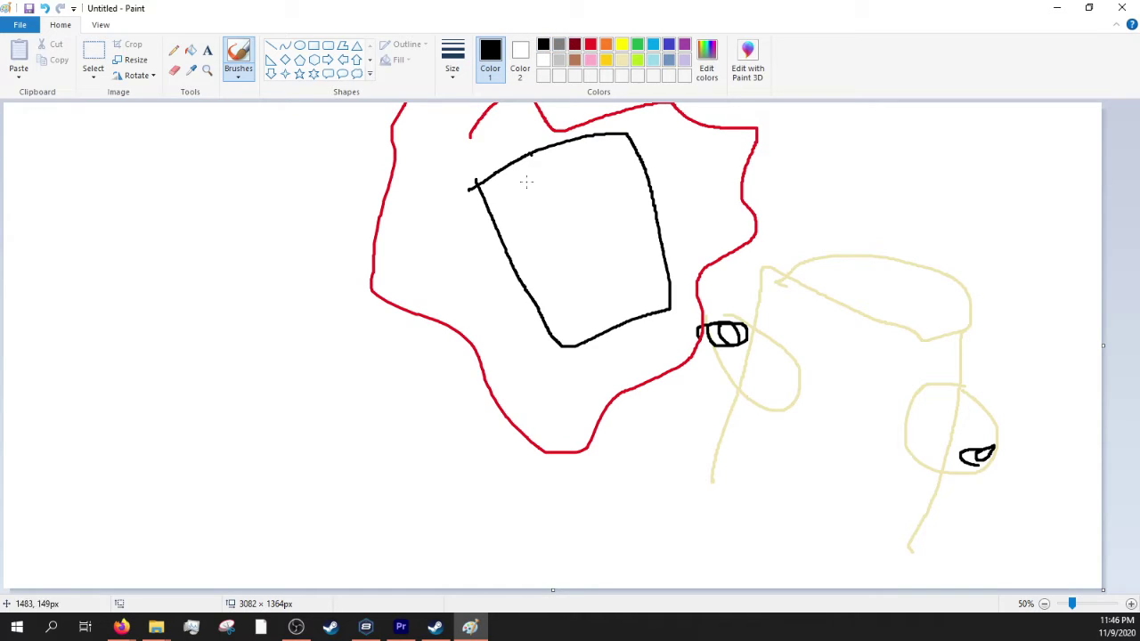
mouse_move(500, 191)
left_mouse_down()
mouse_move(586, 303)
mouse_move(631, 294)
mouse_move(644, 268)
mouse_move(620, 152)
mouse_move(500, 194)
left_mouse_up()
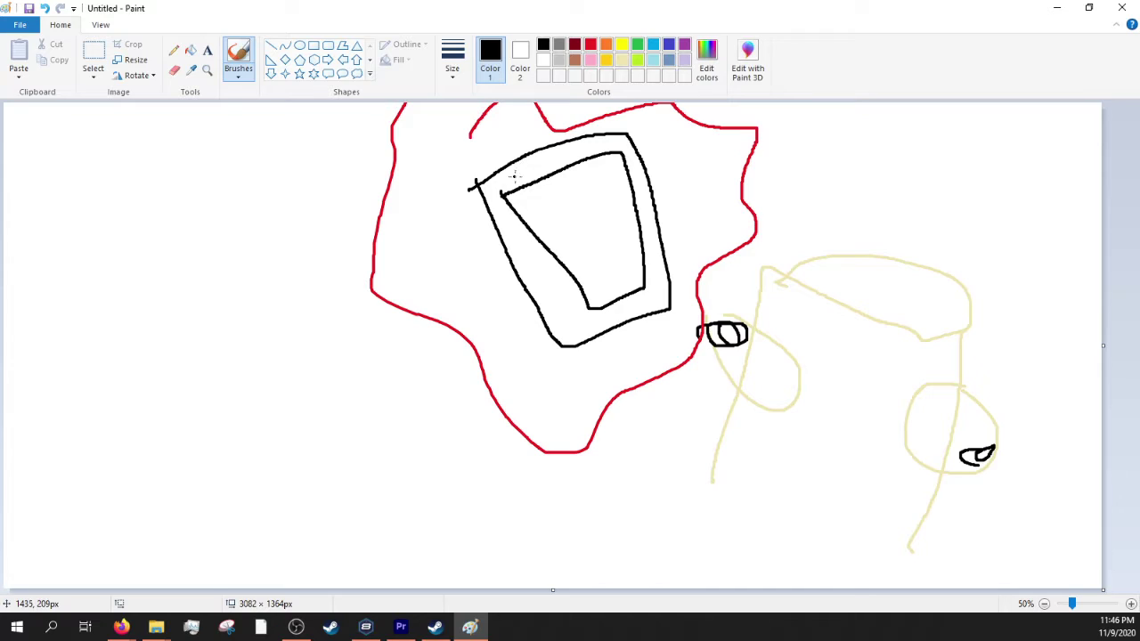
mouse_move(511, 178)
left_mouse_down()
mouse_move(529, 166)
mouse_move(563, 169)
mouse_move(588, 139)
mouse_move(602, 158)
left_mouse_up()
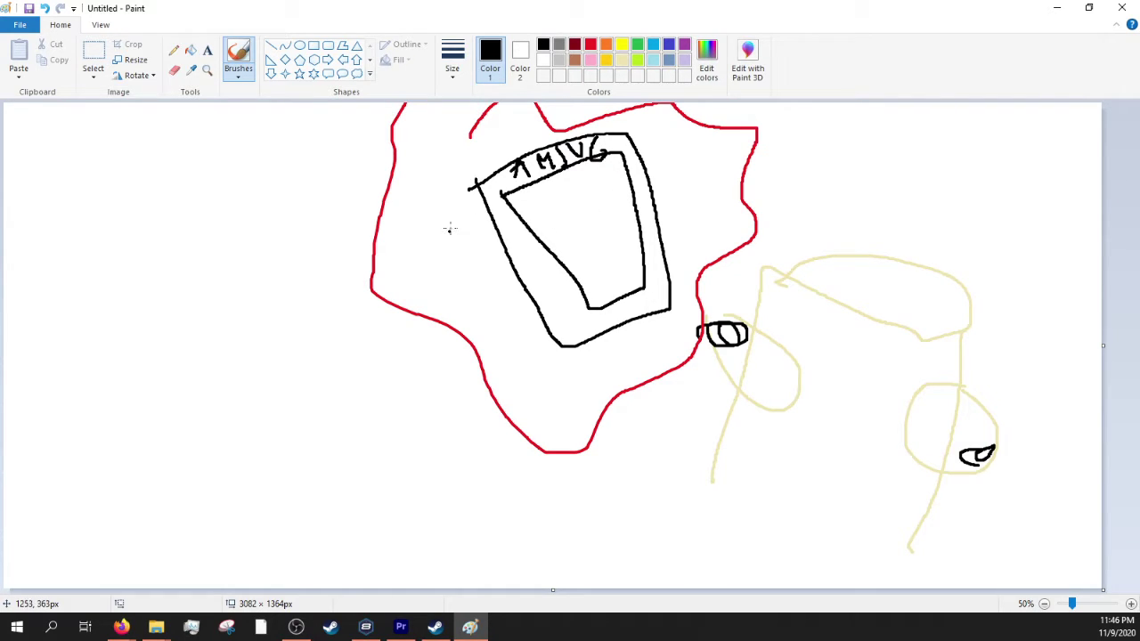
Draw three black lines fanning left and down from the screen
left_click_drag(467, 213, 203, 238)
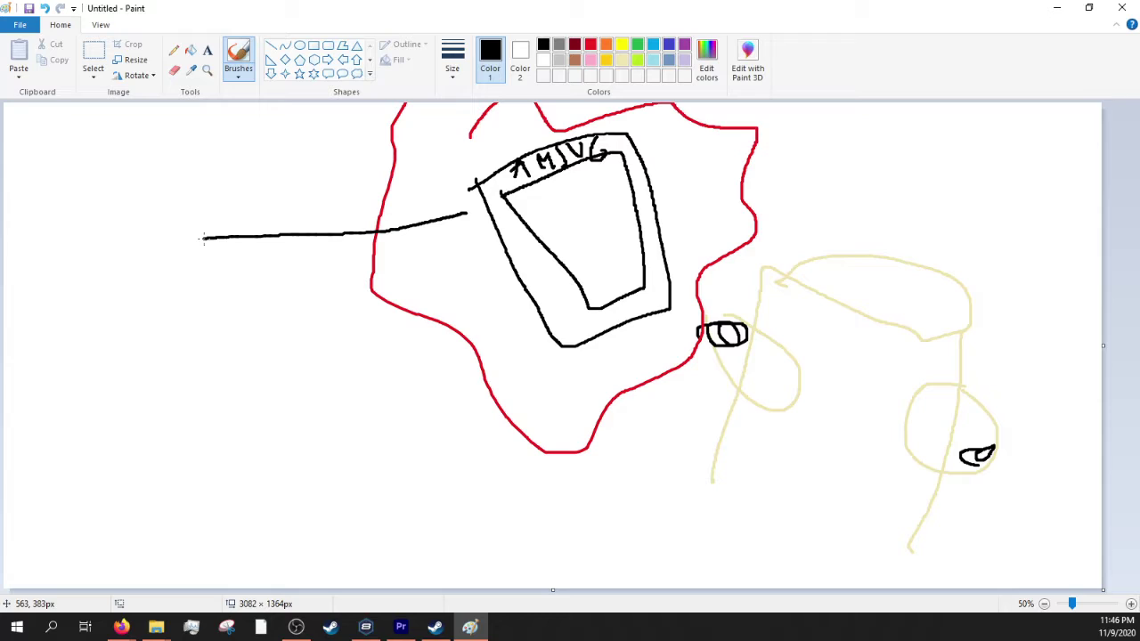
left_click_drag(472, 239, 296, 347)
left_click_drag(507, 278, 373, 456)
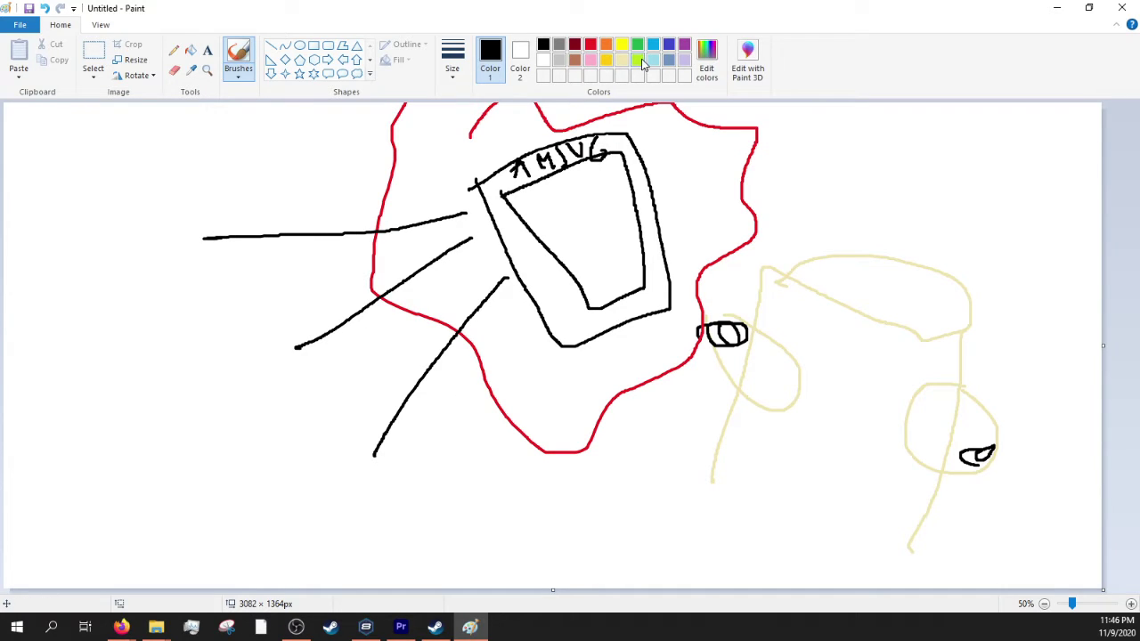
Draw a lime-green figure at lower left with head, back, arm, leg and face marks
left_click(638, 60)
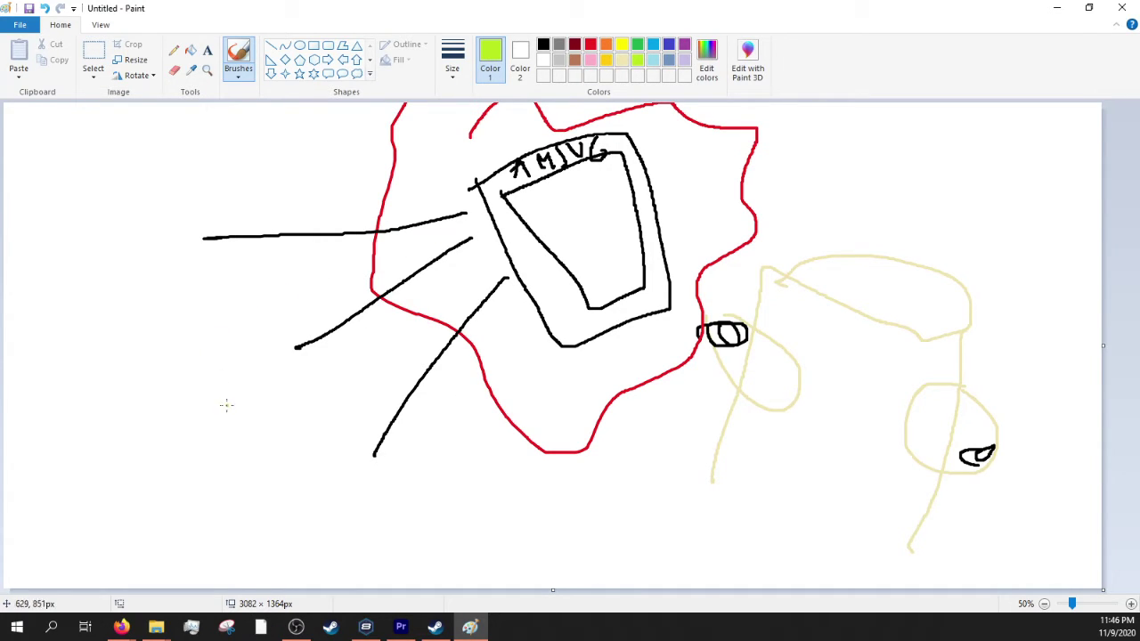
mouse_move(226, 405)
left_mouse_down()
mouse_move(190, 334)
mouse_move(136, 333)
mouse_move(146, 386)
mouse_move(210, 402)
left_mouse_up()
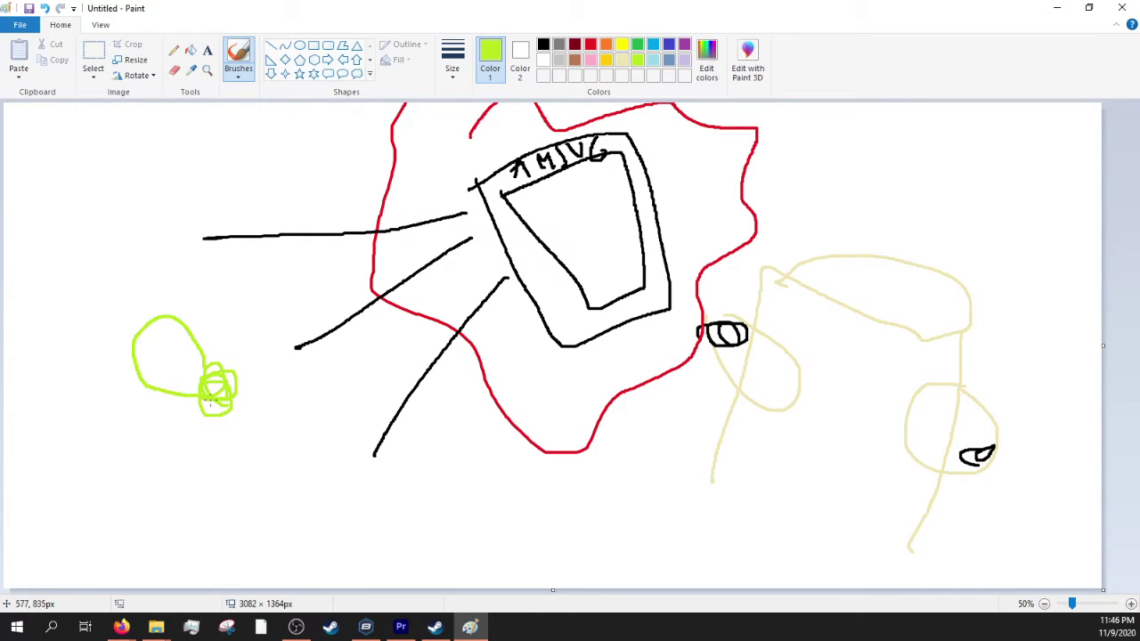
mouse_move(144, 385)
left_mouse_down()
mouse_move(137, 438)
mouse_move(100, 459)
left_mouse_up()
mouse_move(196, 393)
left_mouse_down()
mouse_move(199, 429)
mouse_move(266, 438)
left_mouse_up()
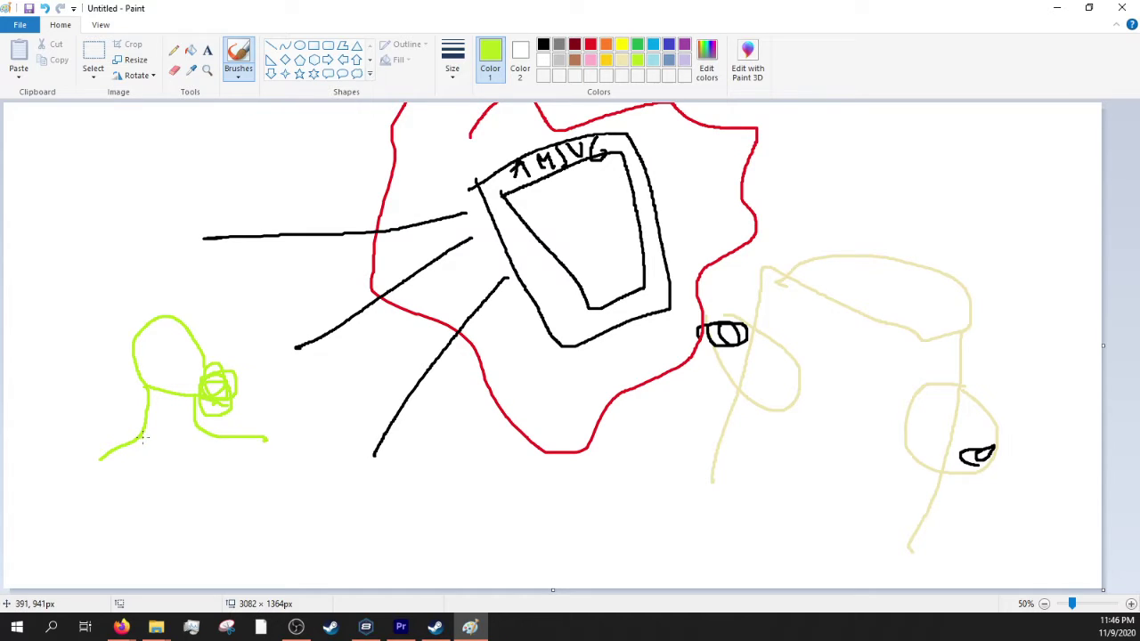
mouse_move(145, 434)
left_mouse_down()
mouse_move(122, 520)
mouse_move(159, 528)
mouse_move(163, 491)
mouse_move(188, 486)
mouse_move(213, 511)
mouse_move(231, 487)
mouse_move(194, 452)
mouse_move(191, 420)
left_mouse_up()
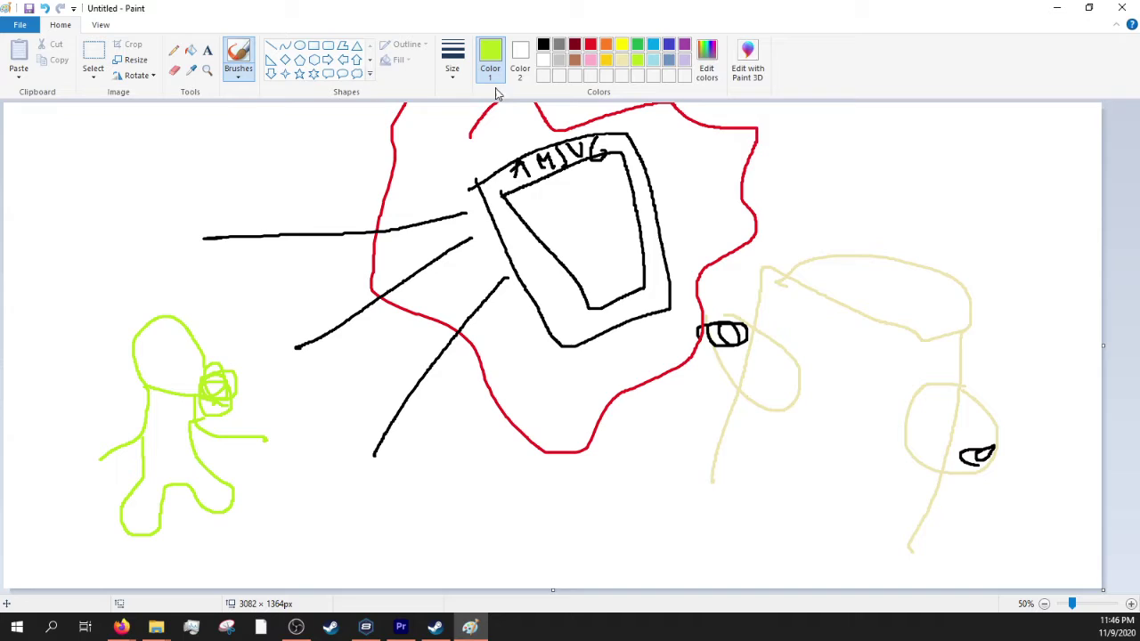
mouse_move(171, 346)
left_mouse_down()
mouse_move(171, 376)
mouse_move(203, 375)
left_mouse_up()
In black, write characters inside the screen and draw a quadrilateral across the fanning lines
left_click(20, 24)
left_click(450, 7)
left_click(543, 43)
mouse_move(560, 182)
left_mouse_down()
mouse_move(575, 203)
mouse_move(561, 220)
left_mouse_up()
mouse_move(589, 180)
left_mouse_down()
mouse_move(607, 218)
mouse_move(619, 204)
left_mouse_up()
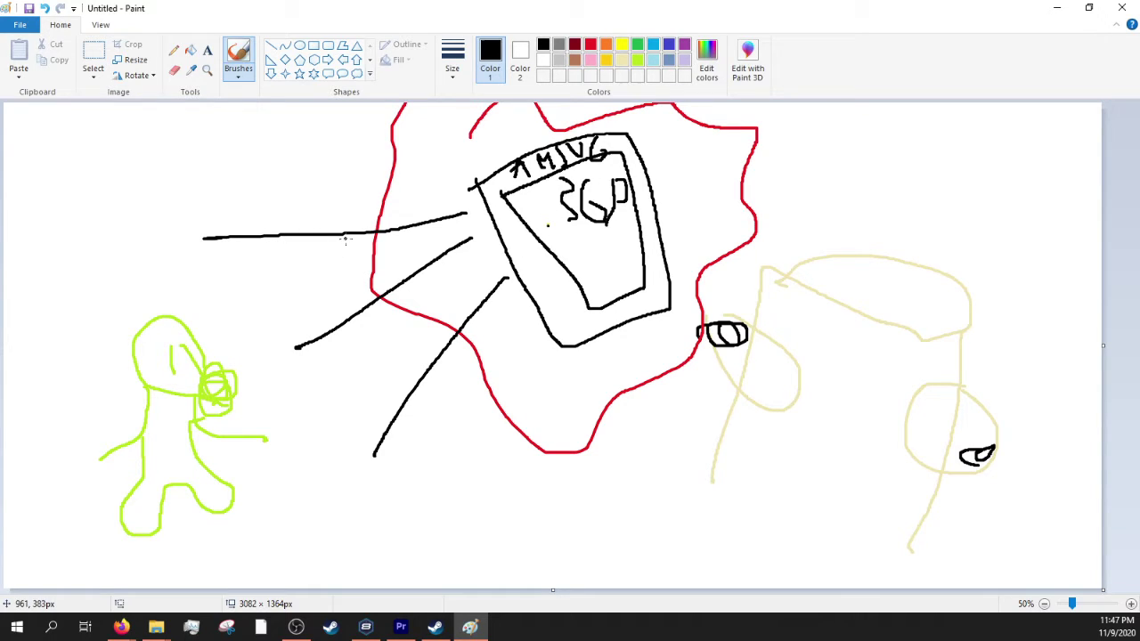
mouse_move(344, 238)
left_mouse_down()
mouse_move(336, 353)
mouse_move(421, 425)
mouse_move(463, 316)
mouse_move(341, 236)
left_mouse_up()
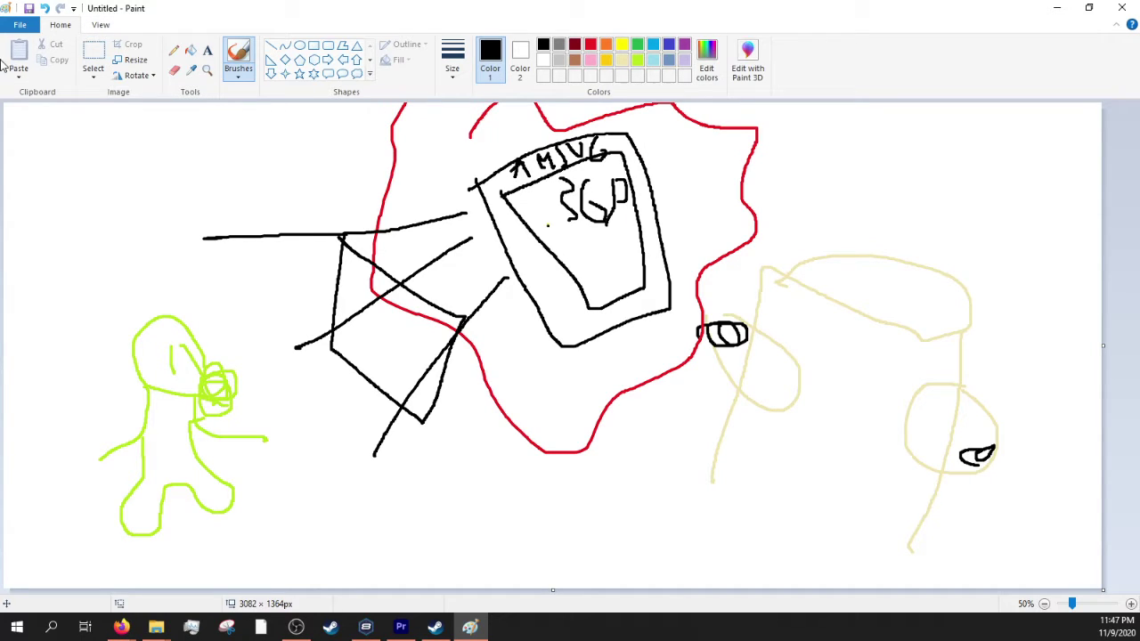
Start a new blank picture without saving and zoom out to show the whole canvas
left_click(22, 25)
left_click(86, 58)
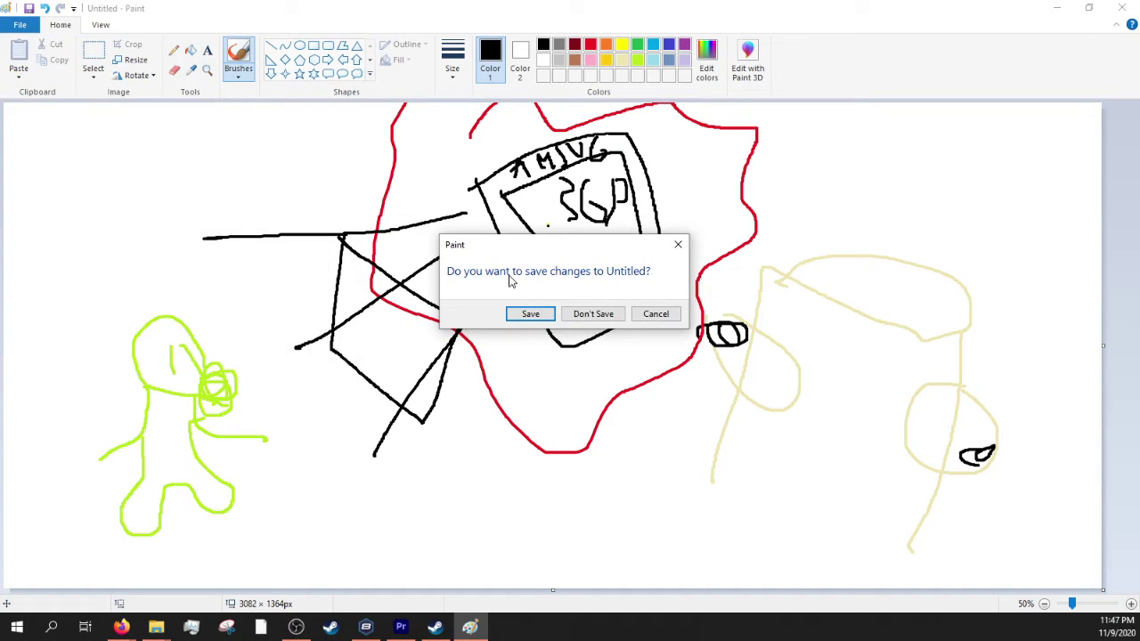
left_click(584, 313)
left_click(1091, 604)
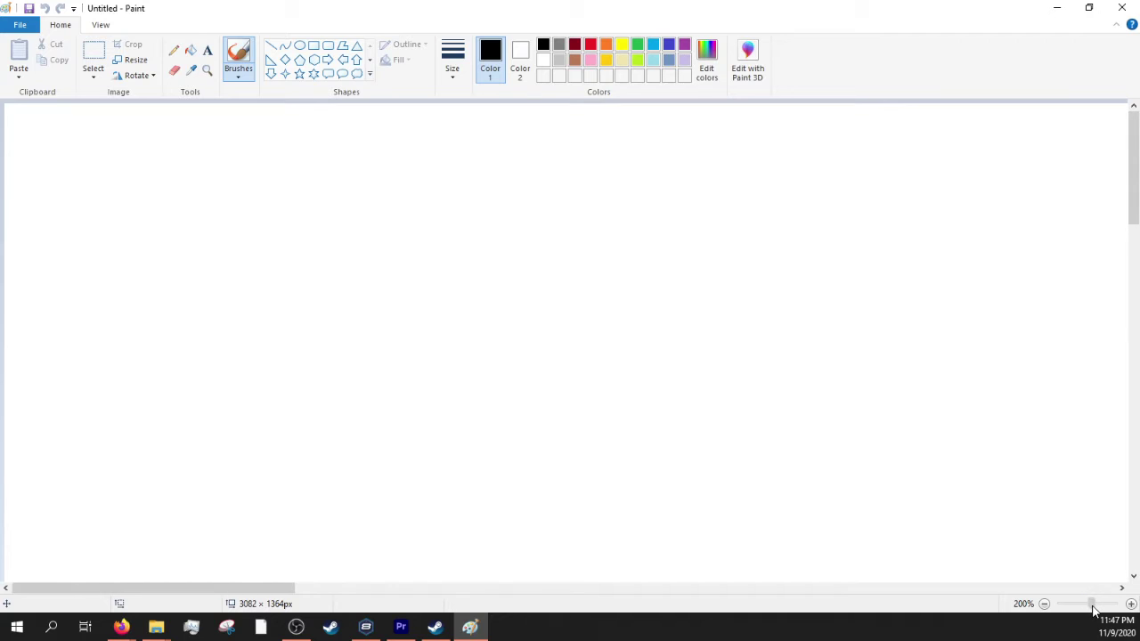
left_click_drag(1090, 605, 1071, 606)
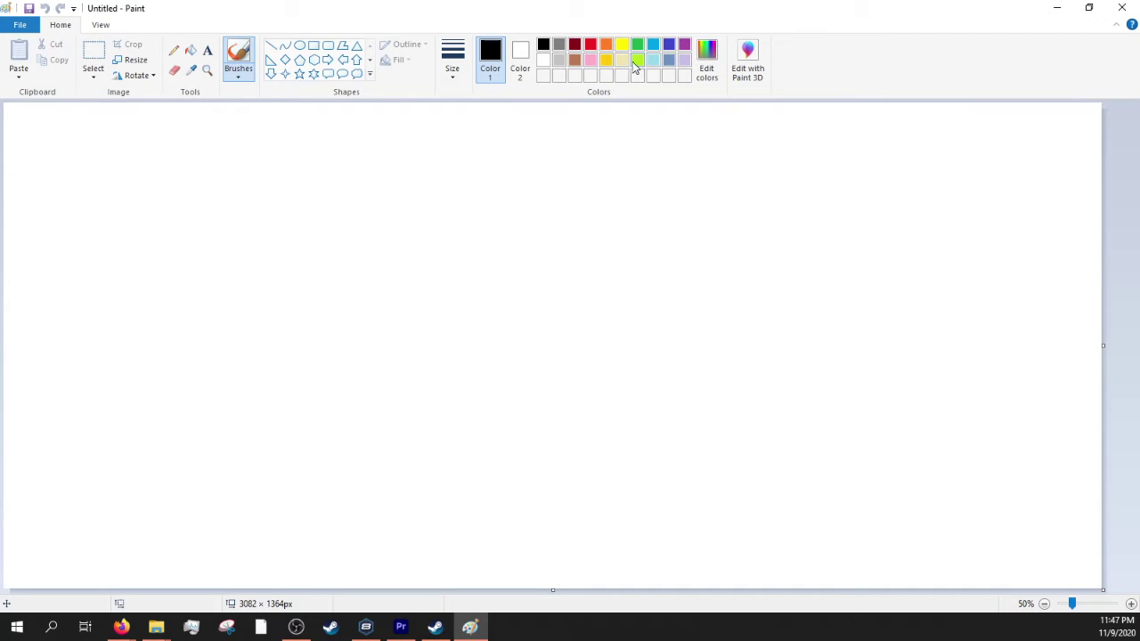
Draw a large tilted black shape at lower left with three lines beside it
left_click(588, 47)
left_click(543, 45)
mouse_move(62, 247)
left_mouse_down()
mouse_move(418, 499)
mouse_move(351, 570)
mouse_move(209, 543)
mouse_move(99, 455)
mouse_move(15, 339)
mouse_move(58, 242)
left_mouse_up()
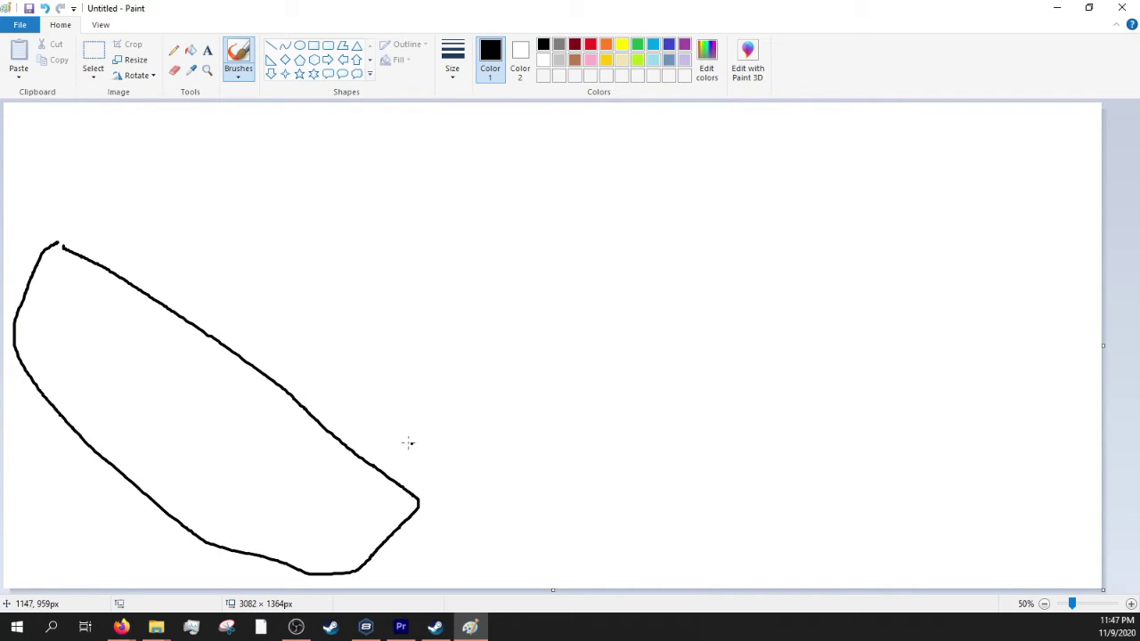
left_click_drag(336, 433, 380, 264)
left_click_drag(401, 432, 527, 317)
left_click_drag(446, 461, 600, 465)
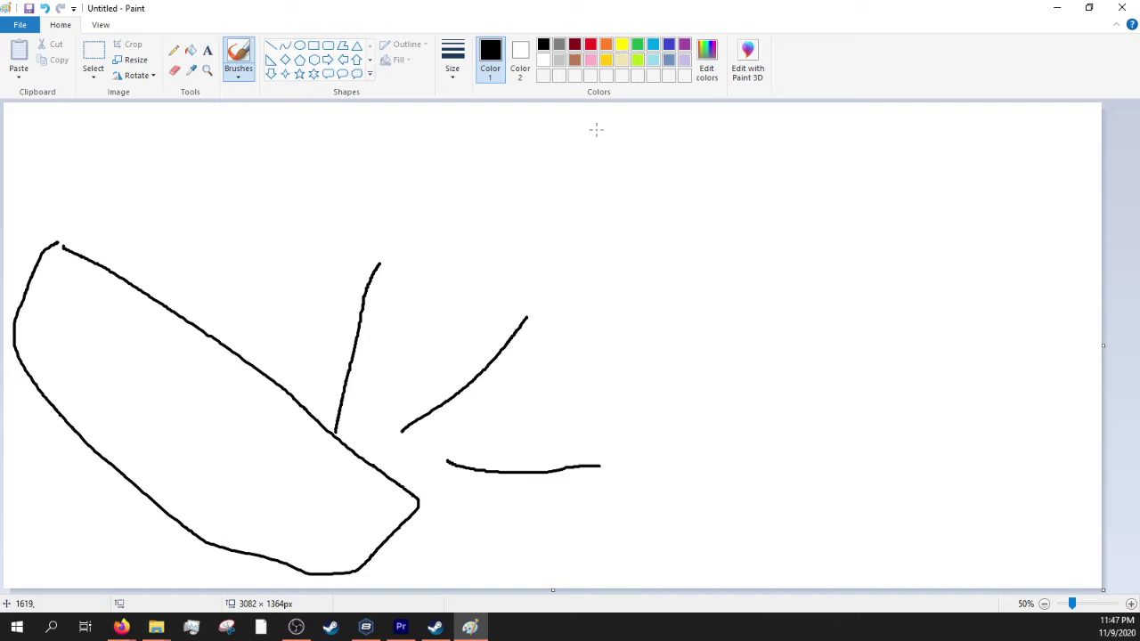
Add a small lime-green oval near the top and a red helmet shape with an oval
left_click(637, 59)
mouse_move(604, 168)
left_mouse_down()
mouse_move(597, 203)
mouse_move(656, 207)
mouse_move(682, 156)
mouse_move(637, 148)
mouse_move(607, 165)
mouse_move(645, 157)
mouse_move(612, 163)
mouse_move(651, 151)
left_mouse_up()
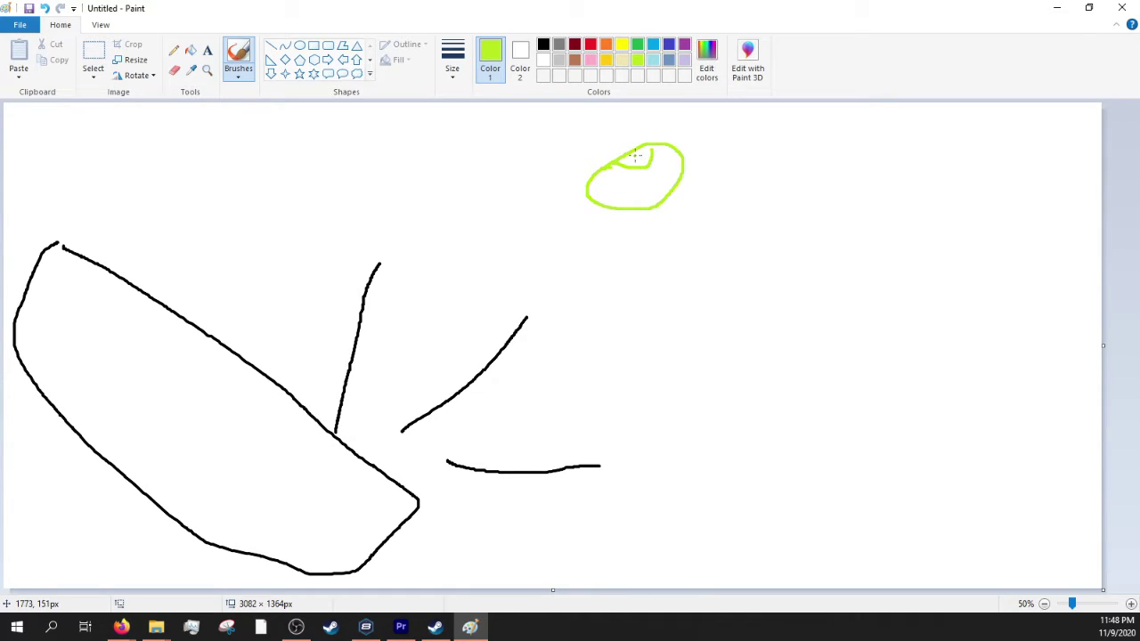
left_click(590, 45)
mouse_move(754, 243)
left_mouse_down()
mouse_move(788, 210)
mouse_move(837, 198)
mouse_move(878, 217)
mouse_move(891, 241)
mouse_move(748, 244)
mouse_move(773, 245)
mouse_move(754, 246)
mouse_move(730, 293)
mouse_move(831, 332)
mouse_move(883, 287)
mouse_move(878, 235)
left_mouse_up()
mouse_move(772, 258)
left_mouse_down()
mouse_move(799, 297)
mouse_move(773, 253)
left_mouse_up()
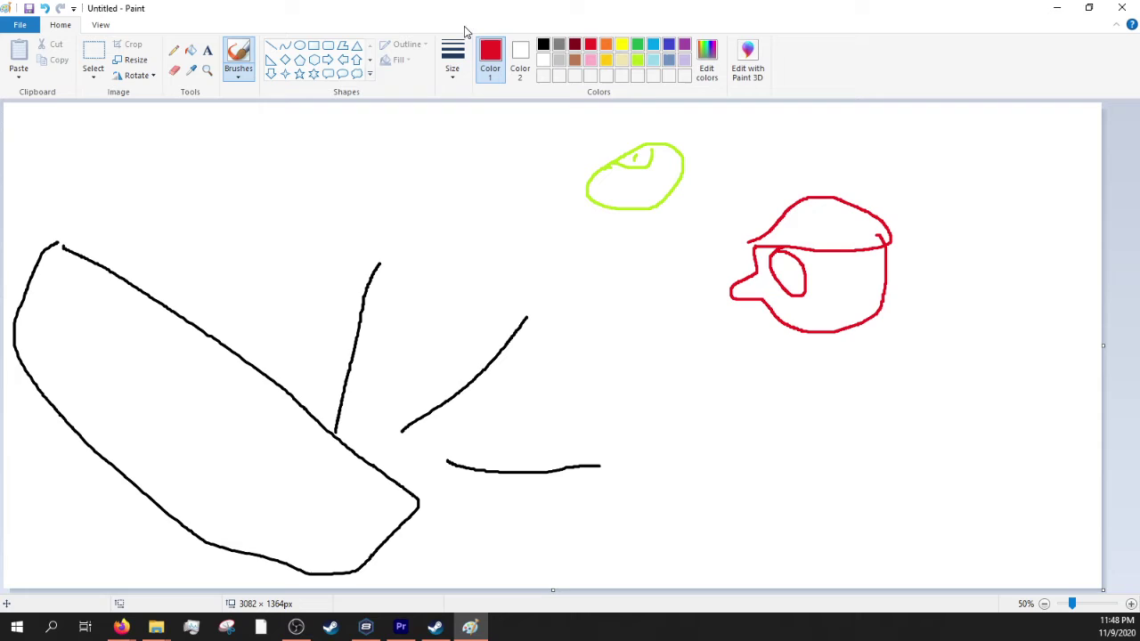
Draw a long black wavy line across the canvas, then a grey blob with a small black figure
left_click(543, 44)
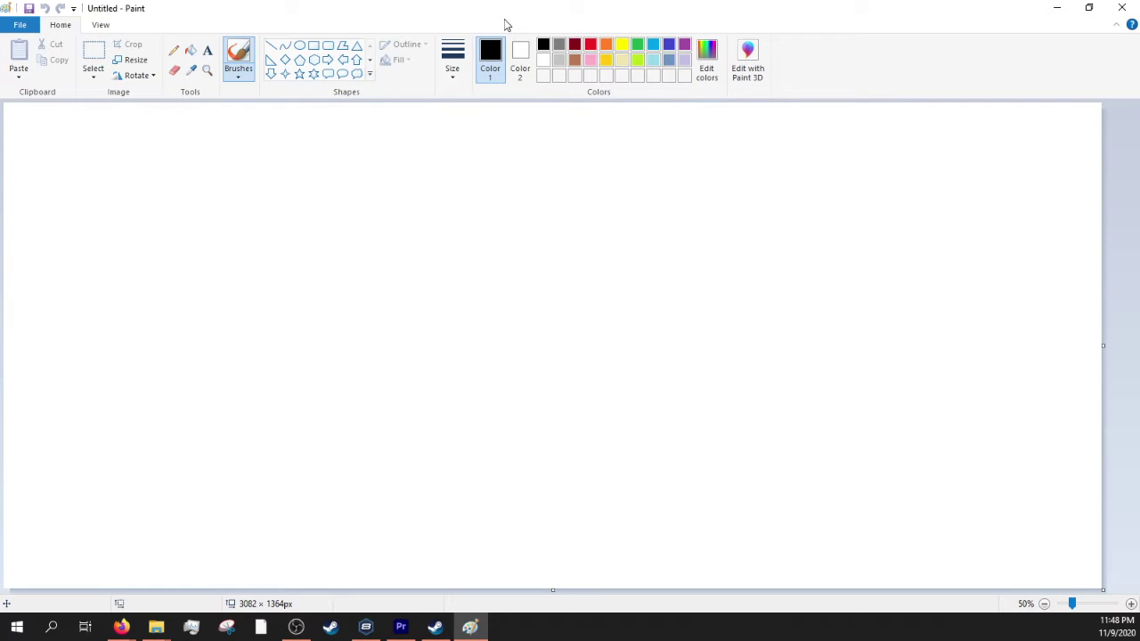
left_click_drag(216, 238, 982, 198)
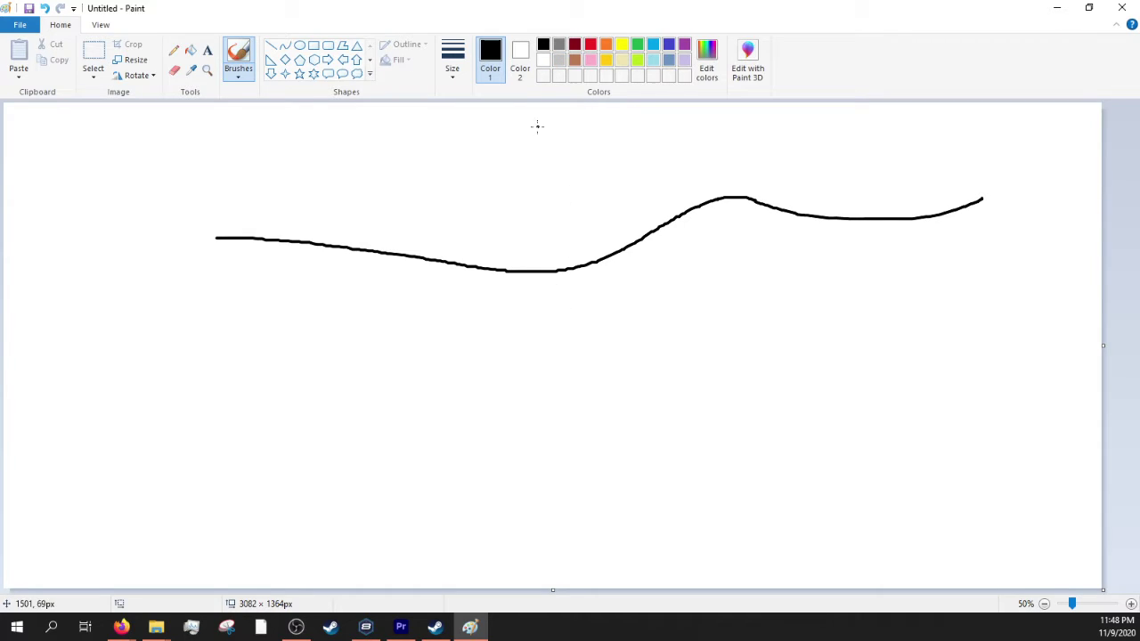
left_click(558, 59)
mouse_move(203, 285)
left_mouse_down()
mouse_move(210, 294)
mouse_move(218, 278)
left_mouse_up()
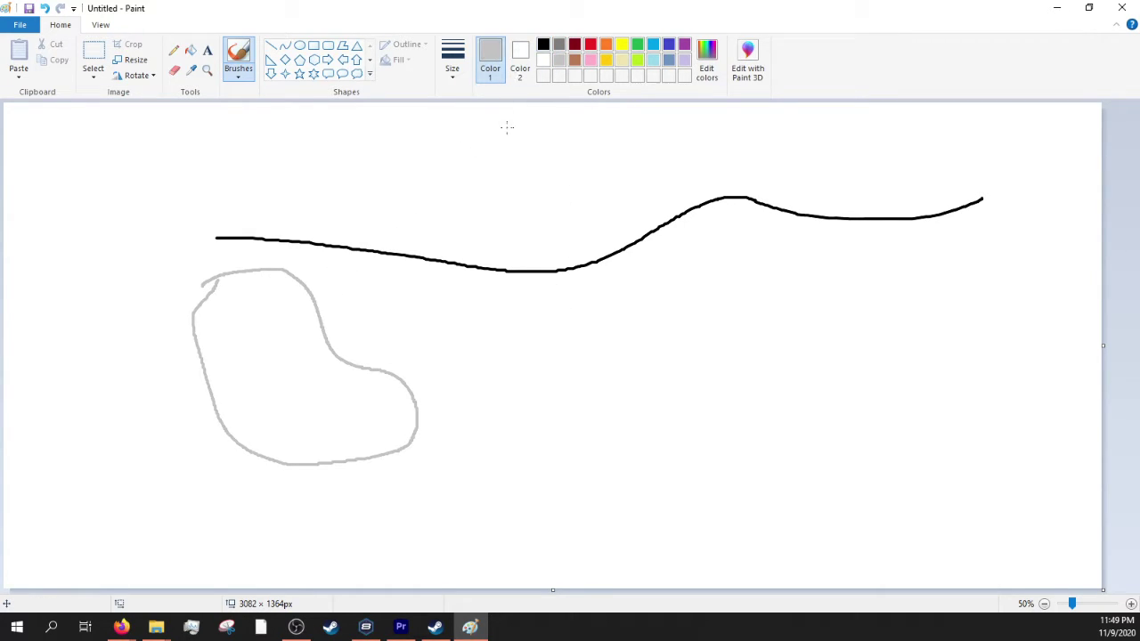
left_click(543, 44)
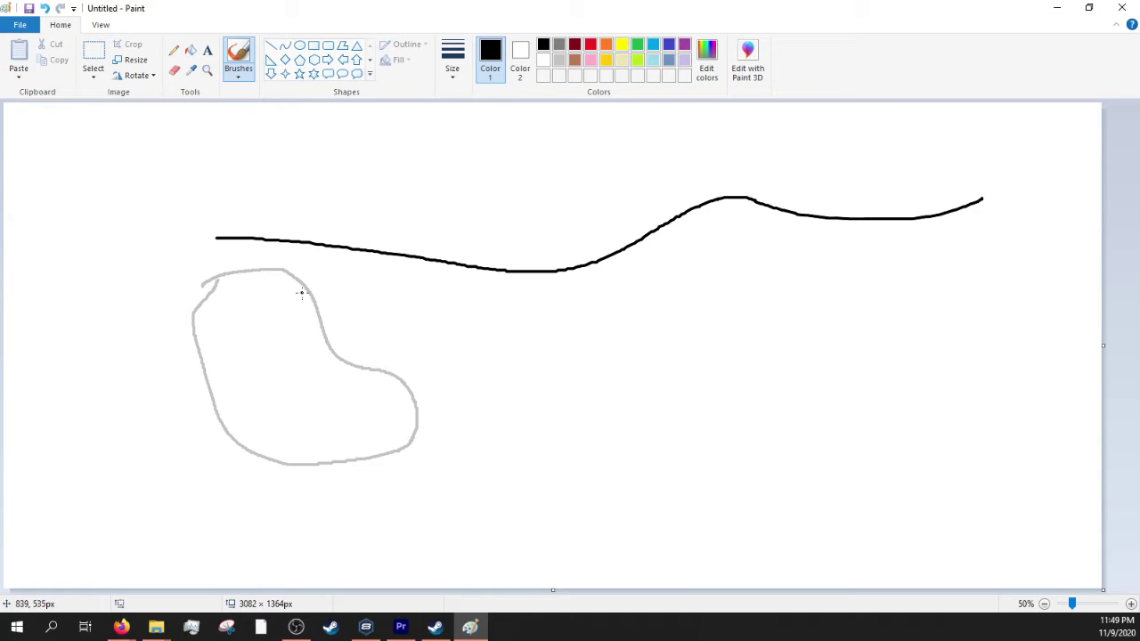
mouse_move(302, 286)
left_mouse_down()
mouse_move(278, 299)
mouse_move(261, 348)
mouse_move(268, 369)
mouse_move(323, 361)
left_mouse_up()
Add a yellow mark and black scribbles to the head, then the grey lower body, foot and arm
left_click(622, 43)
left_click(543, 44)
left_click_drag(276, 307, 328, 349)
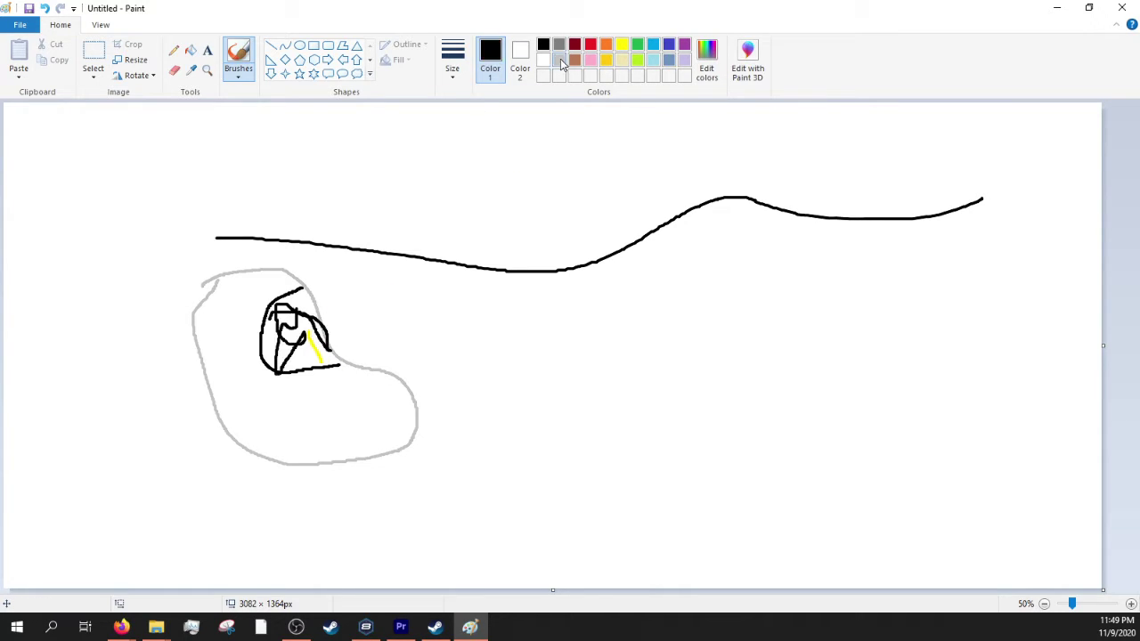
left_click(559, 60)
left_click_drag(372, 383, 401, 423)
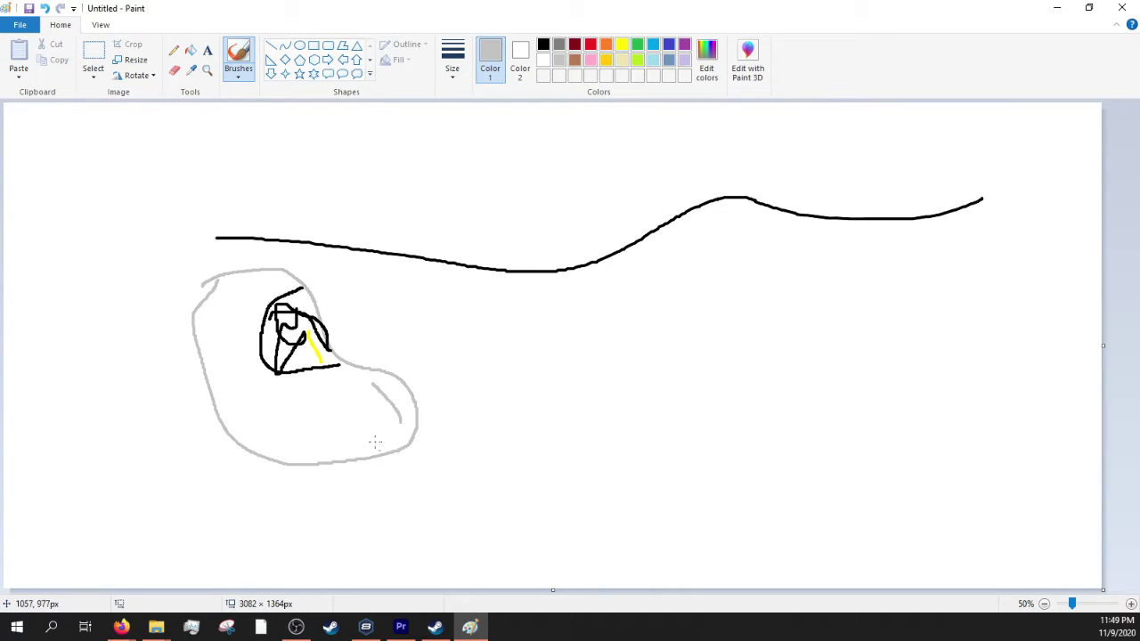
mouse_move(224, 445)
left_mouse_down()
mouse_move(140, 460)
mouse_move(110, 535)
mouse_move(195, 556)
mouse_move(253, 545)
mouse_move(305, 500)
mouse_move(299, 471)
left_mouse_up()
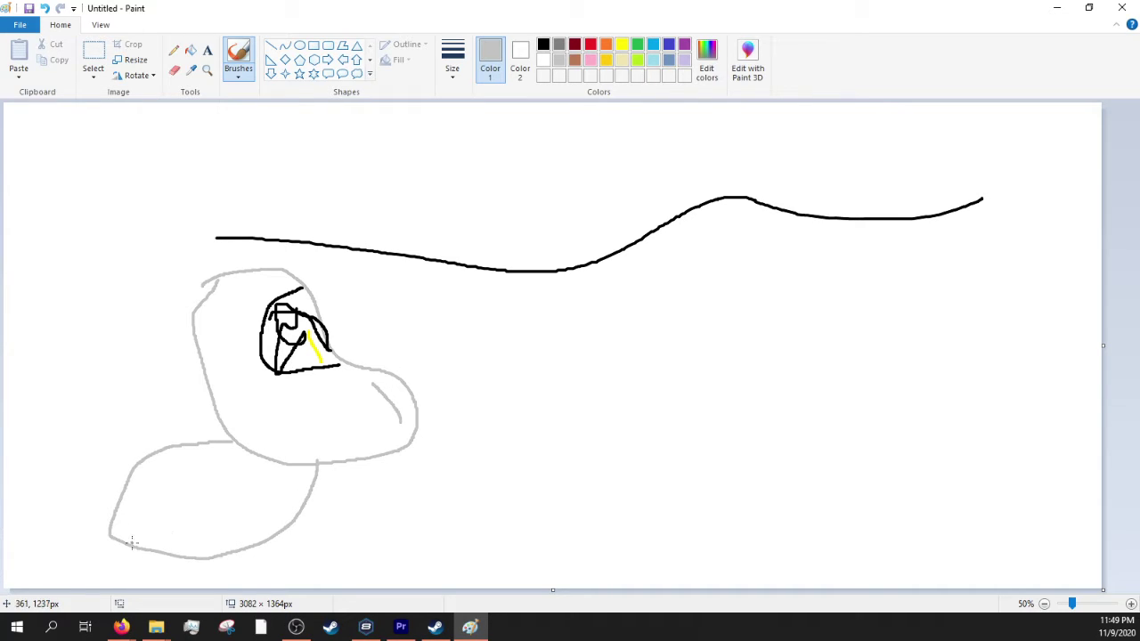
mouse_move(126, 545)
left_mouse_down()
mouse_move(108, 579)
mouse_move(136, 585)
mouse_move(149, 575)
mouse_move(144, 547)
left_mouse_up()
mouse_move(199, 497)
left_mouse_down()
mouse_move(251, 504)
mouse_move(264, 479)
mouse_move(224, 467)
left_mouse_up()
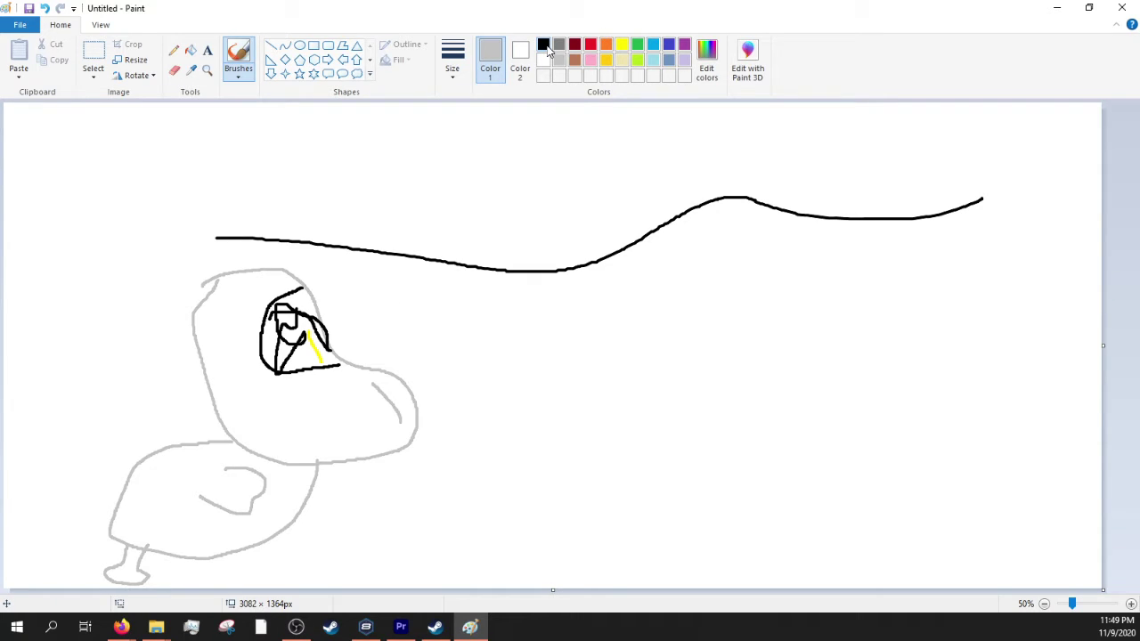
Draw a black stroke reaching the bottom of the canvas
left_click(546, 47)
mouse_move(565, 586)
left_mouse_down()
mouse_move(585, 562)
mouse_move(625, 101)
mouse_move(692, 158)
mouse_move(663, 416)
mouse_move(670, 525)
mouse_move(702, 588)
left_mouse_up()
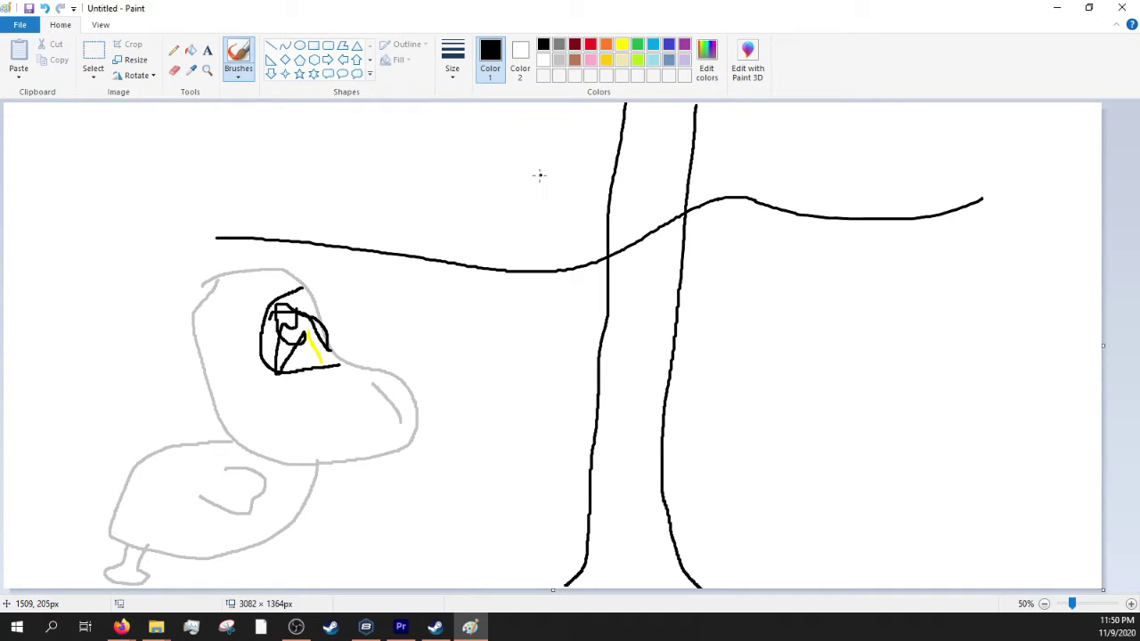
Clear the whole canvas and draw a light grey box with the first road curve
key("ctrl+a")
key("Delete")
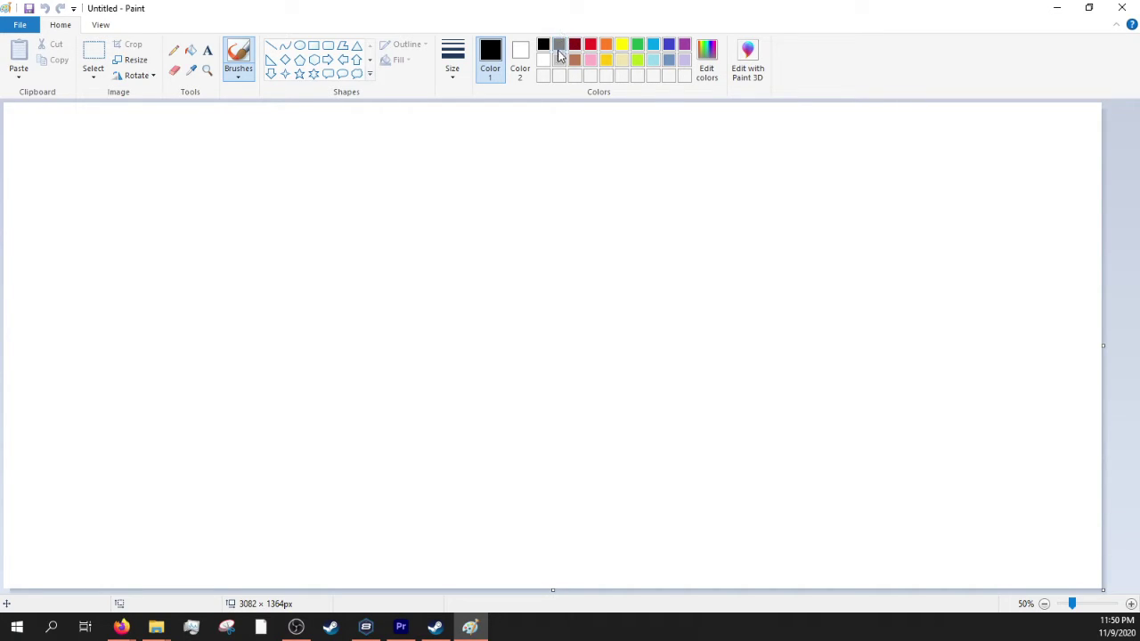
left_click(558, 61)
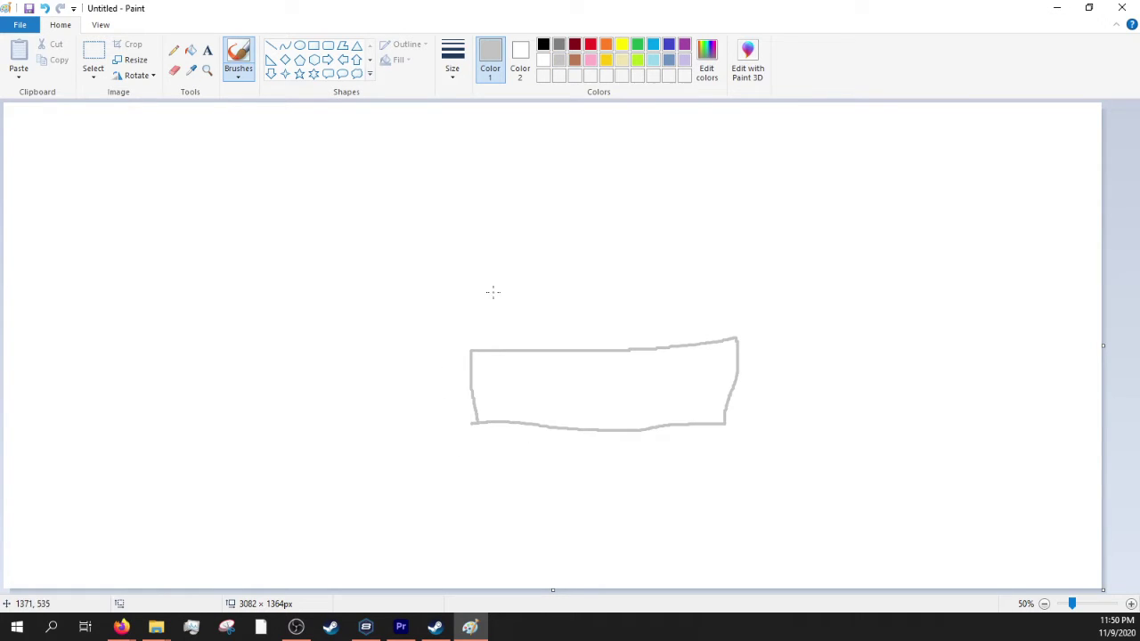
mouse_move(471, 353)
left_mouse_down()
mouse_move(405, 344)
mouse_move(396, 266)
mouse_move(507, 259)
mouse_move(418, 184)
mouse_move(308, 204)
mouse_move(198, 301)
mouse_move(213, 396)
mouse_move(243, 384)
mouse_move(302, 425)
mouse_move(194, 430)
mouse_move(182, 268)
mouse_move(296, 151)
mouse_move(446, 103)
mouse_move(579, 196)
mouse_move(766, 199)
mouse_move(910, 232)
mouse_move(849, 330)
mouse_move(726, 345)
left_mouse_up()
Add grey road edges: a hooked inner edge, one to the top, one over a hump, one through the box
mouse_move(468, 431)
left_mouse_down()
mouse_move(352, 392)
mouse_move(310, 297)
mouse_move(357, 253)
mouse_move(398, 239)
mouse_move(376, 216)
mouse_move(328, 233)
mouse_move(258, 302)
mouse_move(256, 346)
mouse_move(311, 389)
mouse_move(334, 479)
mouse_move(204, 494)
mouse_move(104, 393)
mouse_move(104, 287)
mouse_move(150, 193)
mouse_move(259, 102)
left_mouse_up()
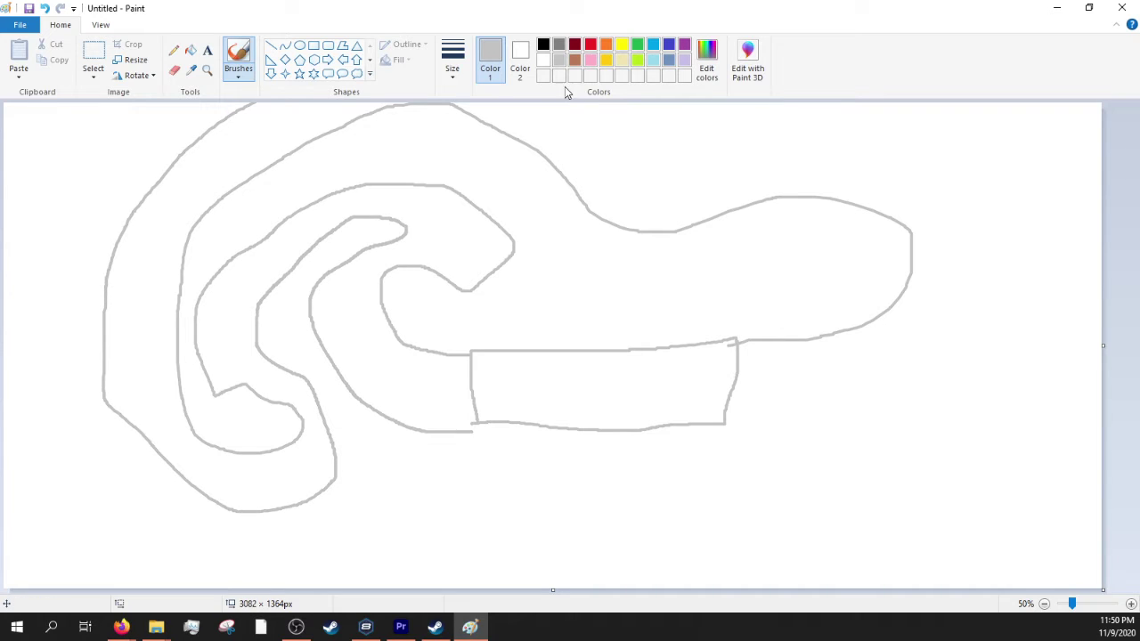
mouse_move(576, 114)
left_mouse_down()
mouse_move(542, 89)
mouse_move(585, 125)
mouse_move(568, 114)
mouse_move(666, 155)
mouse_move(874, 160)
mouse_move(966, 232)
mouse_move(950, 382)
mouse_move(814, 430)
mouse_move(733, 406)
left_mouse_up()
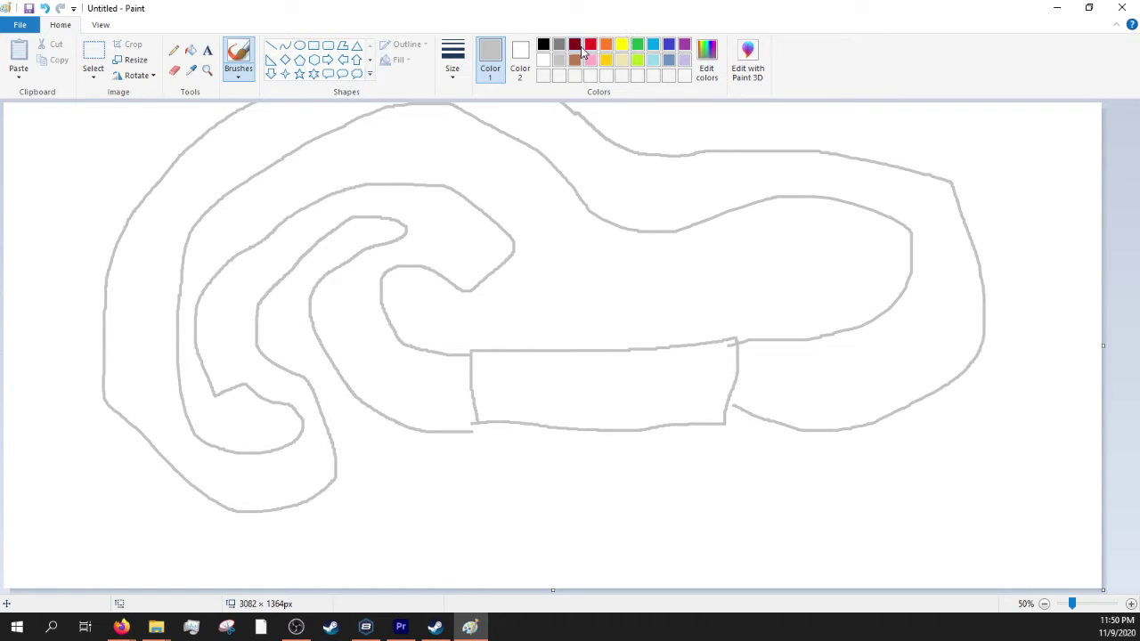
mouse_move(471, 343)
left_mouse_down()
mouse_move(549, 275)
mouse_move(589, 207)
mouse_move(656, 242)
mouse_move(707, 310)
mouse_move(737, 325)
left_mouse_up()
mouse_move(485, 420)
left_mouse_down()
mouse_move(583, 318)
mouse_move(617, 311)
mouse_move(679, 395)
mouse_move(739, 411)
left_mouse_up()
Draw a black oval on the road with two diagonal stripes inside
left_click(543, 44)
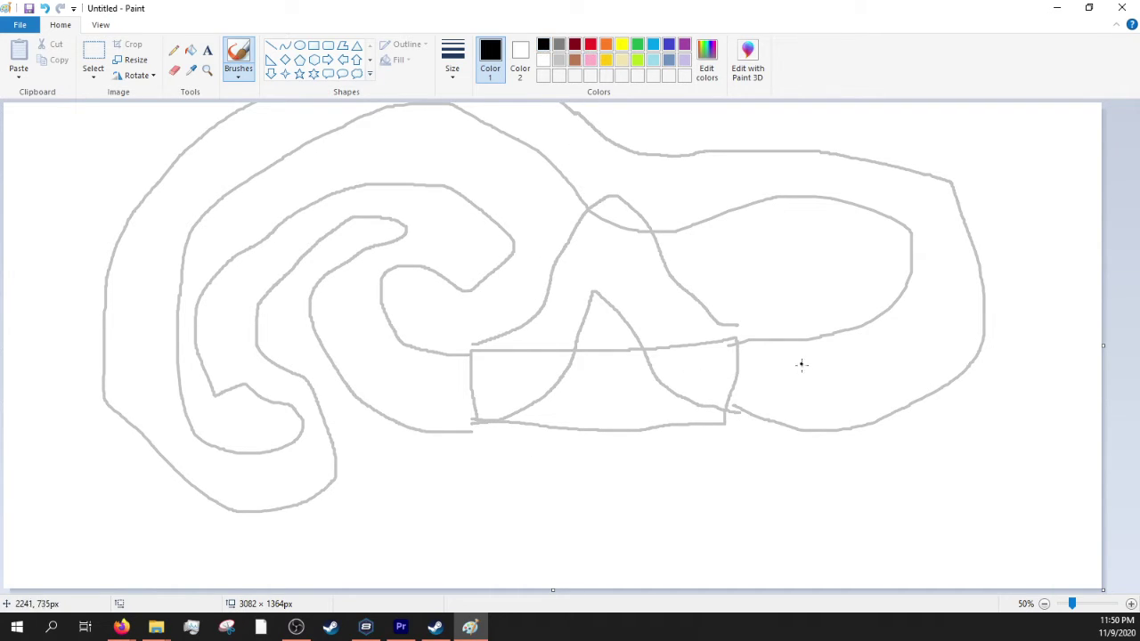
mouse_move(779, 363)
left_mouse_down()
mouse_move(906, 395)
mouse_move(862, 347)
mouse_move(780, 361)
mouse_move(821, 377)
mouse_move(844, 412)
left_mouse_up()
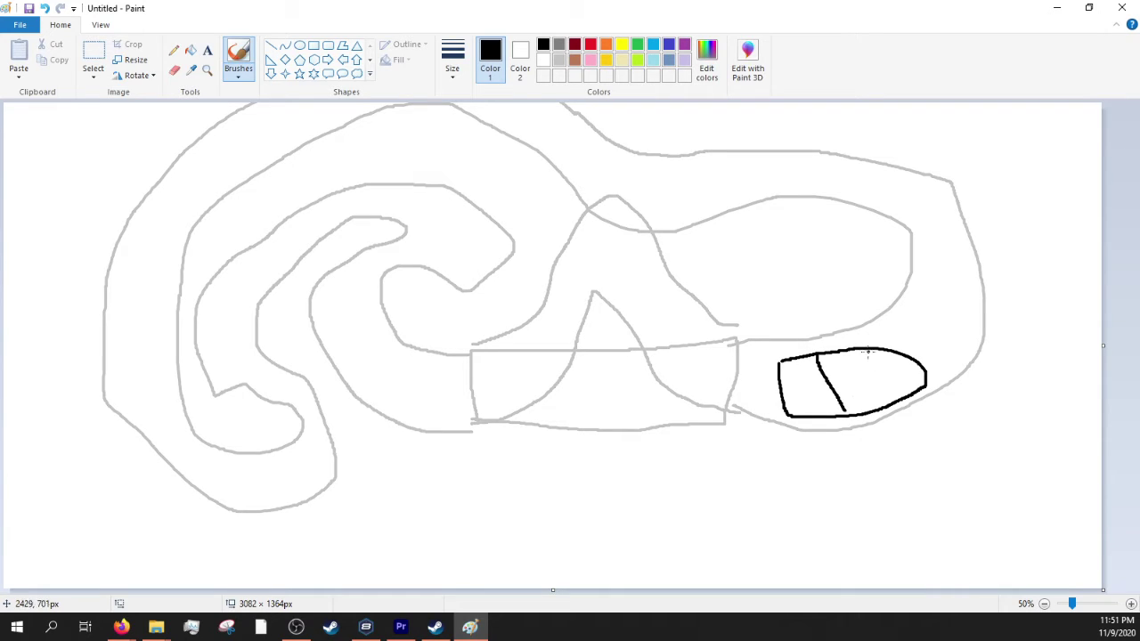
left_click_drag(863, 349, 902, 399)
Hand-write 'The Best Road ever!' below the track and add a black stick rising from the oval
mouse_move(404, 462)
left_mouse_down()
mouse_move(454, 462)
mouse_move(413, 462)
mouse_move(418, 515)
left_mouse_up()
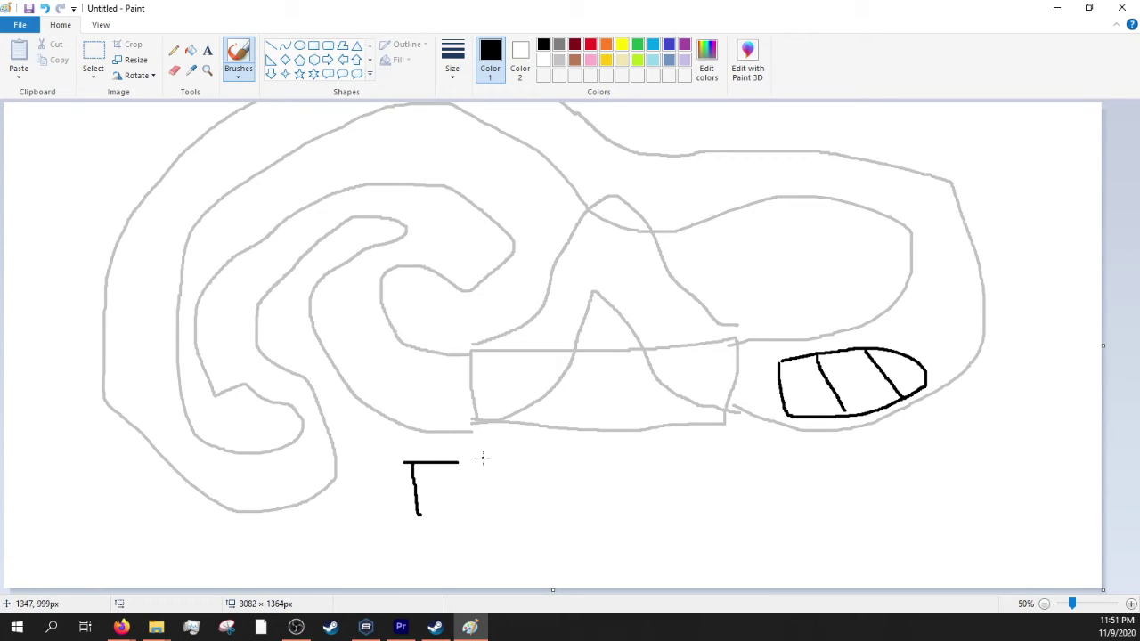
mouse_move(483, 458)
left_mouse_down()
mouse_move(481, 509)
mouse_move(564, 522)
left_mouse_up()
mouse_move(627, 461)
left_mouse_down()
mouse_move(615, 522)
mouse_move(634, 478)
mouse_move(633, 505)
mouse_move(653, 528)
left_mouse_up()
left_click_drag(666, 522, 706, 540)
left_click_drag(737, 501, 727, 515)
mouse_move(714, 518)
left_mouse_down()
mouse_move(726, 505)
mouse_move(792, 501)
mouse_move(783, 526)
left_mouse_up()
mouse_move(395, 547)
left_mouse_down()
mouse_move(385, 565)
mouse_move(433, 580)
left_mouse_up()
mouse_move(436, 569)
left_mouse_down()
mouse_move(502, 577)
mouse_move(505, 551)
mouse_move(510, 582)
mouse_move(549, 560)
mouse_move(568, 581)
mouse_move(606, 565)
mouse_move(609, 589)
mouse_move(636, 588)
left_mouse_up()
mouse_move(637, 570)
left_mouse_down()
mouse_move(688, 561)
mouse_move(690, 576)
left_mouse_up()
left_click(682, 587)
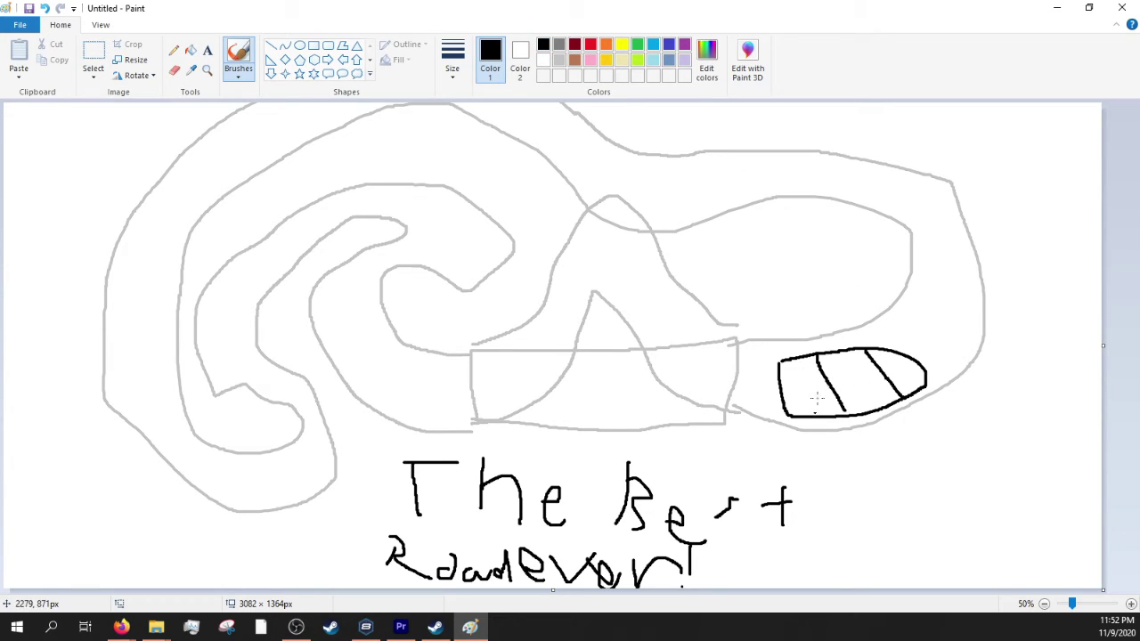
left_click_drag(836, 348, 762, 237)
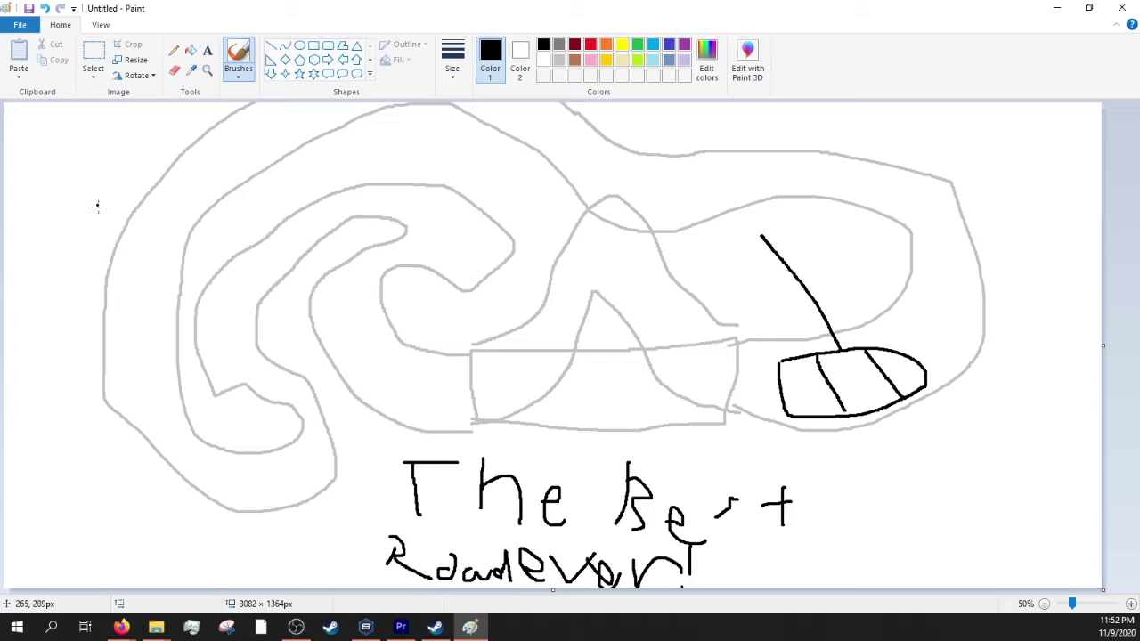
Draw two stacked black loops with body strokes beneath them in the top-left corner
mouse_move(65, 127)
left_mouse_down()
mouse_move(44, 158)
mouse_move(129, 160)
mouse_move(105, 135)
mouse_move(45, 132)
left_mouse_up()
mouse_move(93, 166)
left_mouse_down()
mouse_move(134, 167)
mouse_move(84, 196)
mouse_move(114, 210)
mouse_move(135, 189)
mouse_move(152, 206)
mouse_move(87, 216)
mouse_move(145, 216)
mouse_move(127, 266)
mouse_move(157, 270)
mouse_move(48, 214)
left_mouse_up()
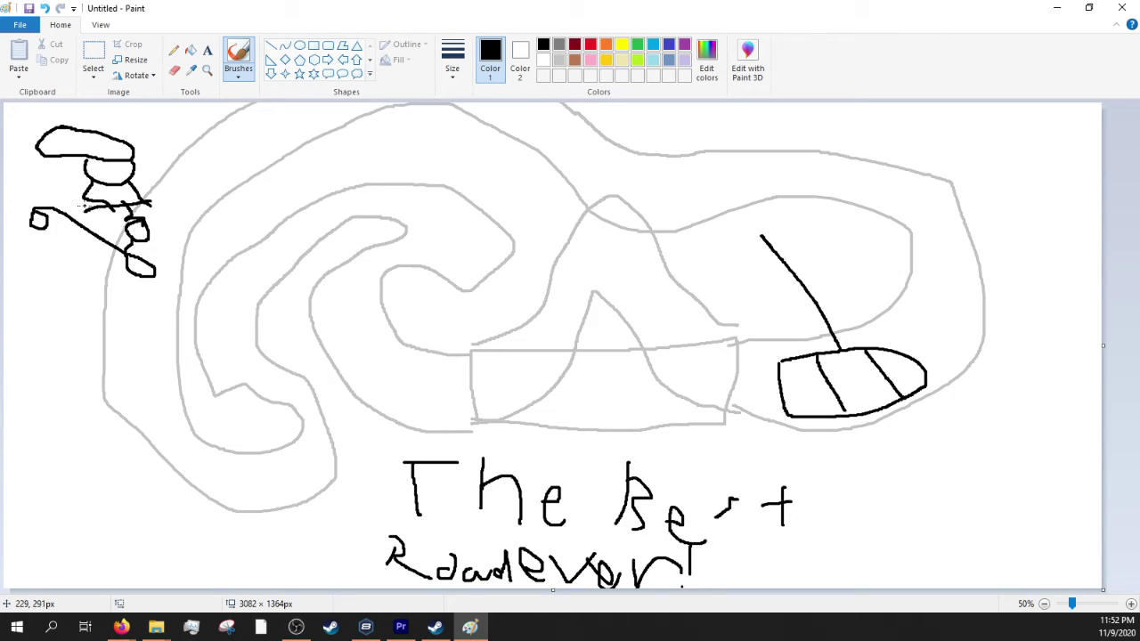
mouse_move(104, 184)
left_mouse_down()
mouse_move(67, 212)
mouse_move(89, 236)
mouse_move(103, 218)
left_mouse_up()
Create a new picture via File > New, choosing Don't Save for the road drawing
left_click(19, 24)
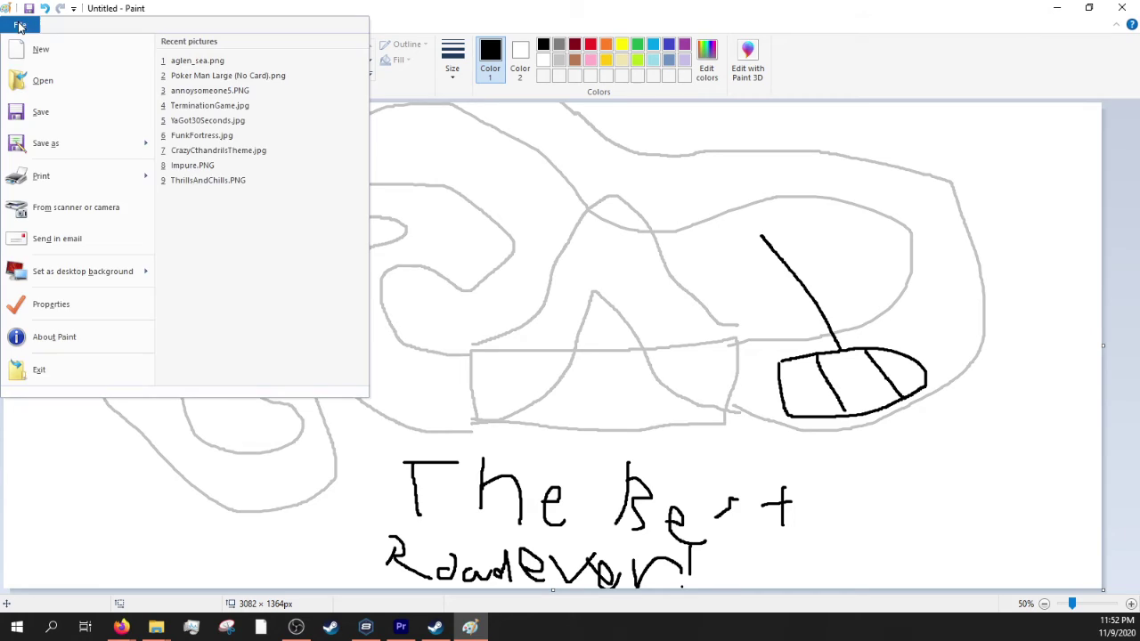
left_click(36, 45)
left_click(604, 315)
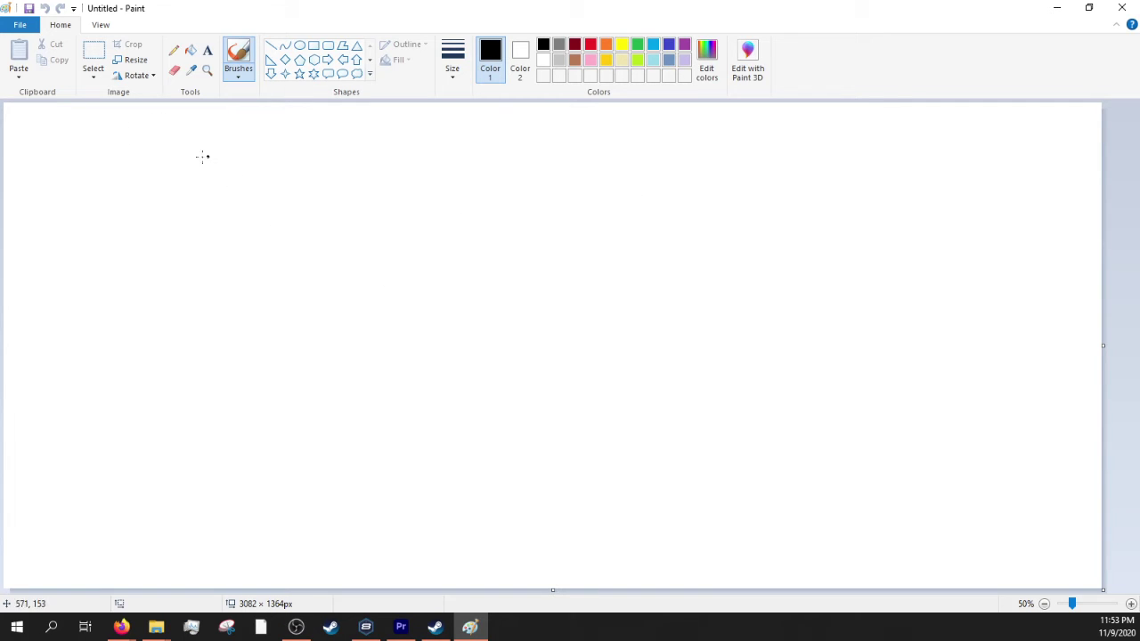
Hand-write the word 'Best' in black
left_click_drag(162, 154, 152, 271)
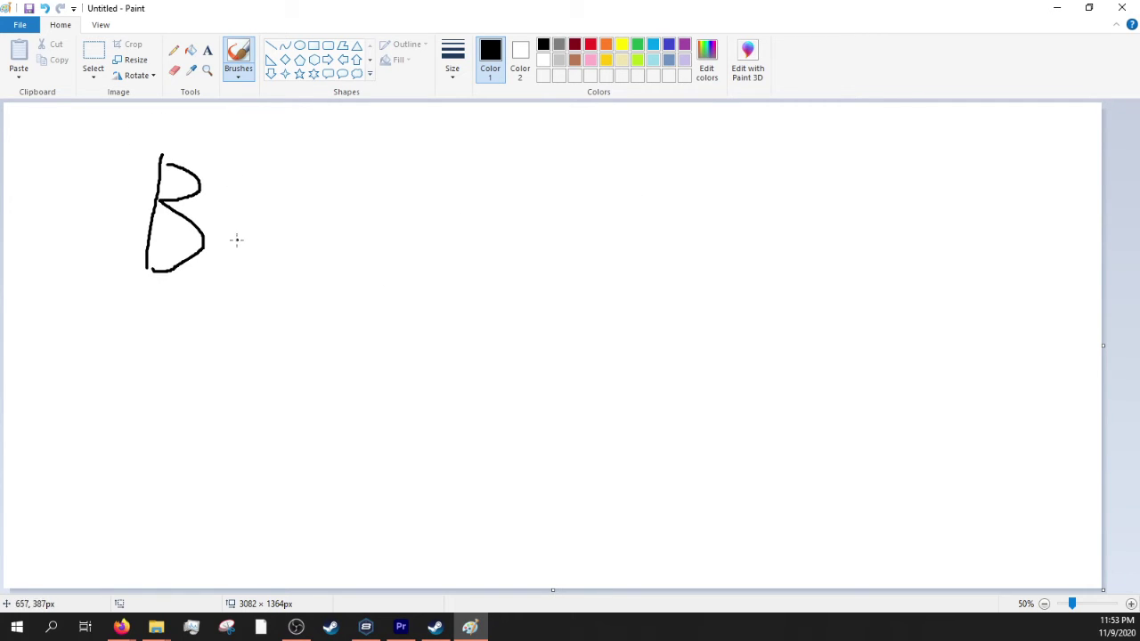
mouse_move(225, 239)
left_mouse_down()
mouse_move(261, 237)
mouse_move(294, 272)
left_mouse_up()
mouse_move(304, 267)
left_mouse_down()
mouse_move(348, 217)
mouse_move(353, 232)
mouse_move(287, 230)
mouse_move(291, 279)
left_mouse_up()
left_click_drag(323, 208, 398, 217)
left_click_drag(348, 189, 375, 289)
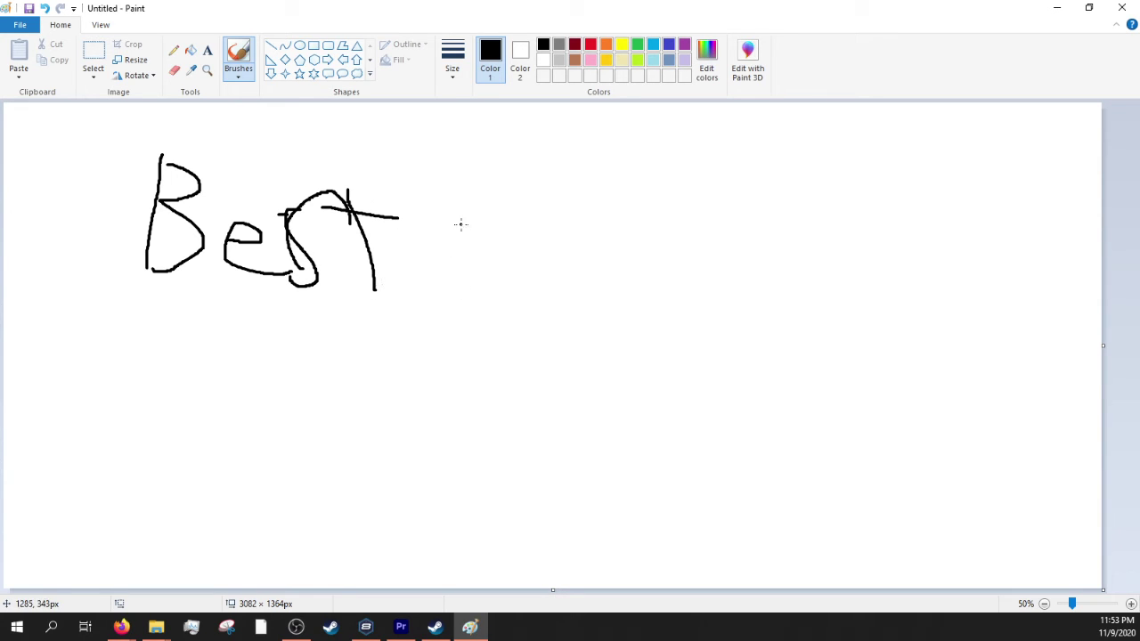
Hand-write 'Fillmers' after it and underline the title
mouse_move(430, 183)
left_mouse_down()
mouse_move(445, 286)
mouse_move(467, 194)
left_mouse_up()
left_click_drag(427, 221, 500, 239)
left_click_drag(508, 244, 526, 285)
left_click_drag(567, 196, 577, 286)
mouse_move(610, 181)
left_mouse_down()
mouse_move(603, 270)
mouse_move(668, 245)
mouse_move(712, 264)
mouse_move(741, 307)
mouse_move(760, 306)
left_mouse_up()
mouse_move(762, 288)
left_mouse_down()
mouse_move(782, 243)
mouse_move(825, 268)
mouse_move(813, 294)
left_mouse_up()
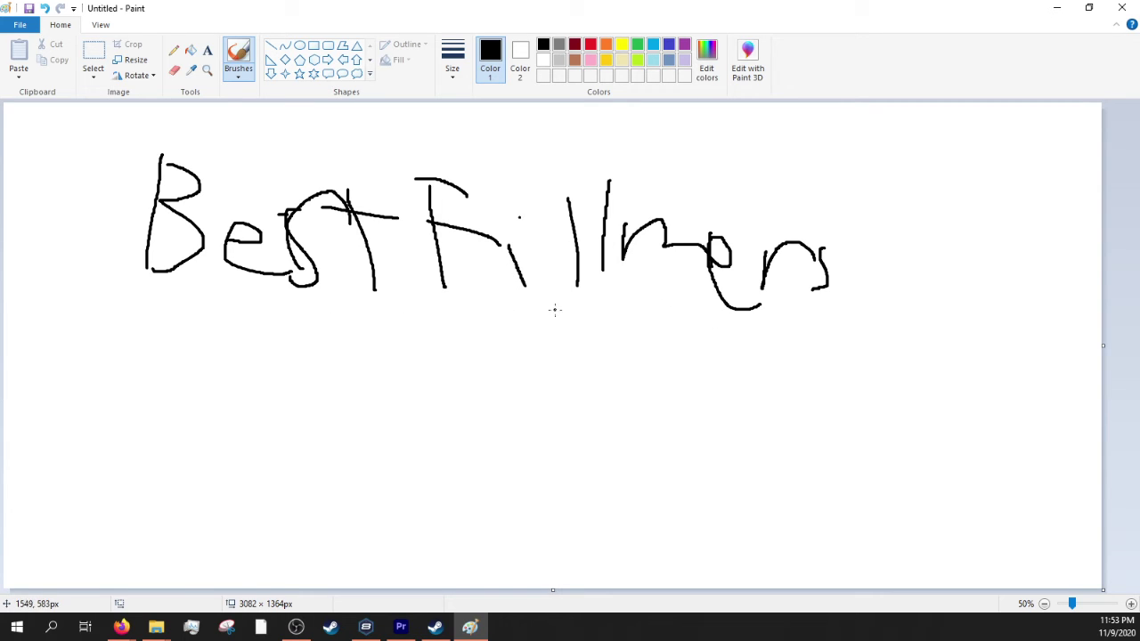
left_click_drag(613, 297, 880, 302)
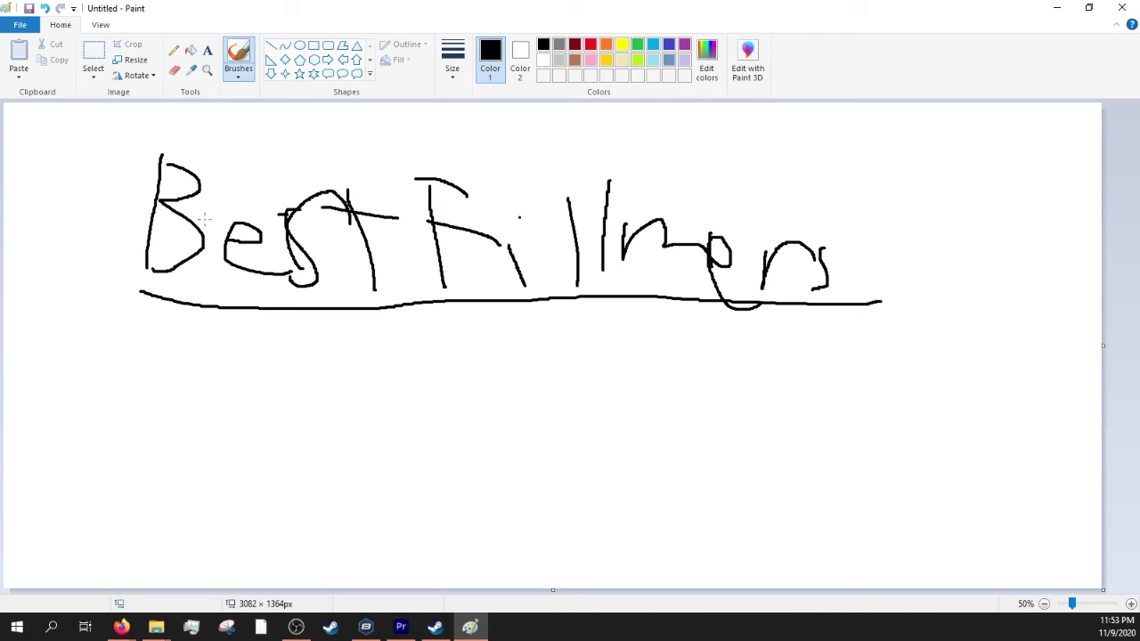
mouse_move(1071, 604)
left_mouse_down()
mouse_move(1091, 604)
mouse_move(1071, 604)
left_mouse_up()
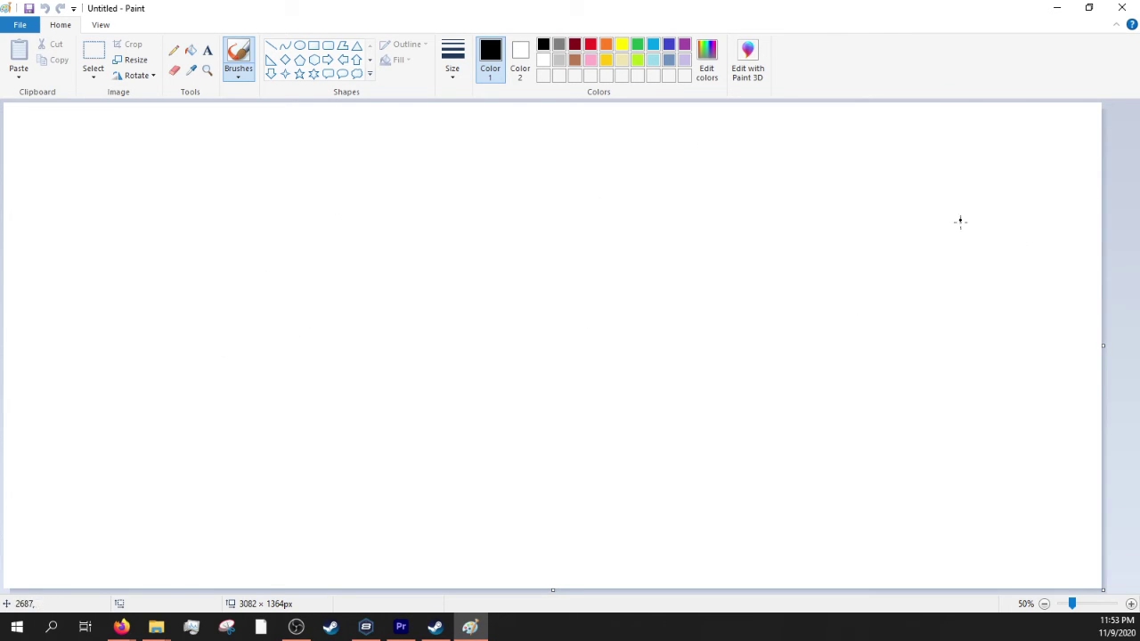
Undo a stray dot, then brush a lavender hooked moon and a purple loop around it
left_click(778, 267)
key("ctrl+z")
left_click(684, 59)
mouse_move(206, 197)
left_mouse_down()
mouse_move(225, 339)
mouse_move(396, 290)
left_mouse_up()
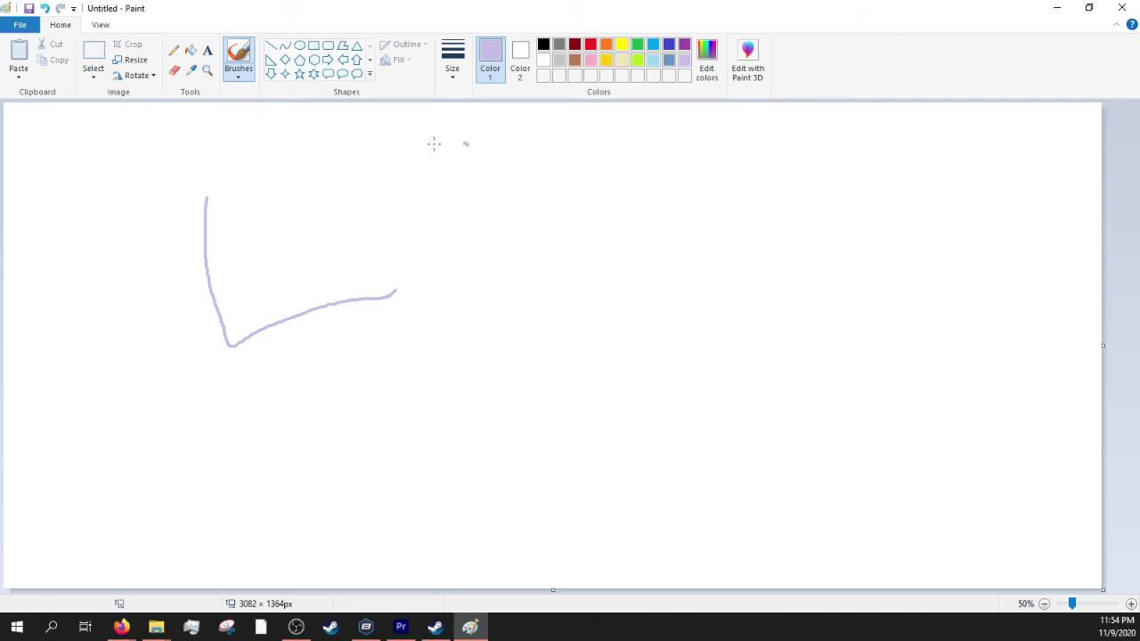
left_click_drag(469, 144, 320, 325)
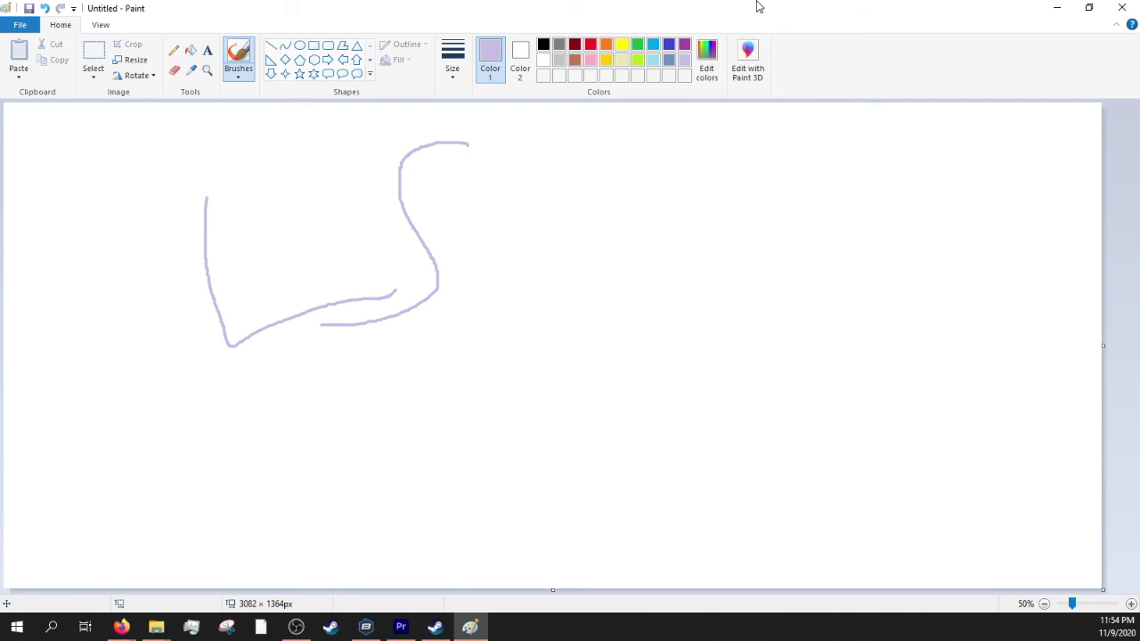
left_click(685, 44)
mouse_move(325, 154)
left_mouse_down()
mouse_move(522, 268)
mouse_move(204, 158)
mouse_move(437, 122)
mouse_move(464, 162)
left_mouse_up()
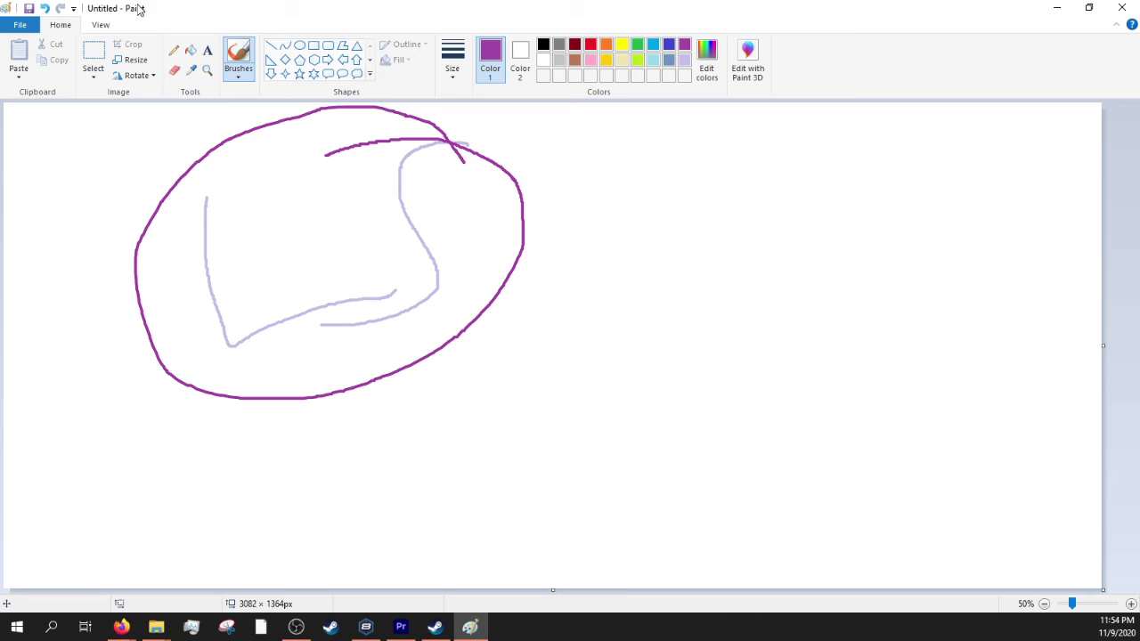
Start a new picture via File > New, discard the moon sketch unsaved, and zoom back out
left_click(19, 24)
left_click(45, 46)
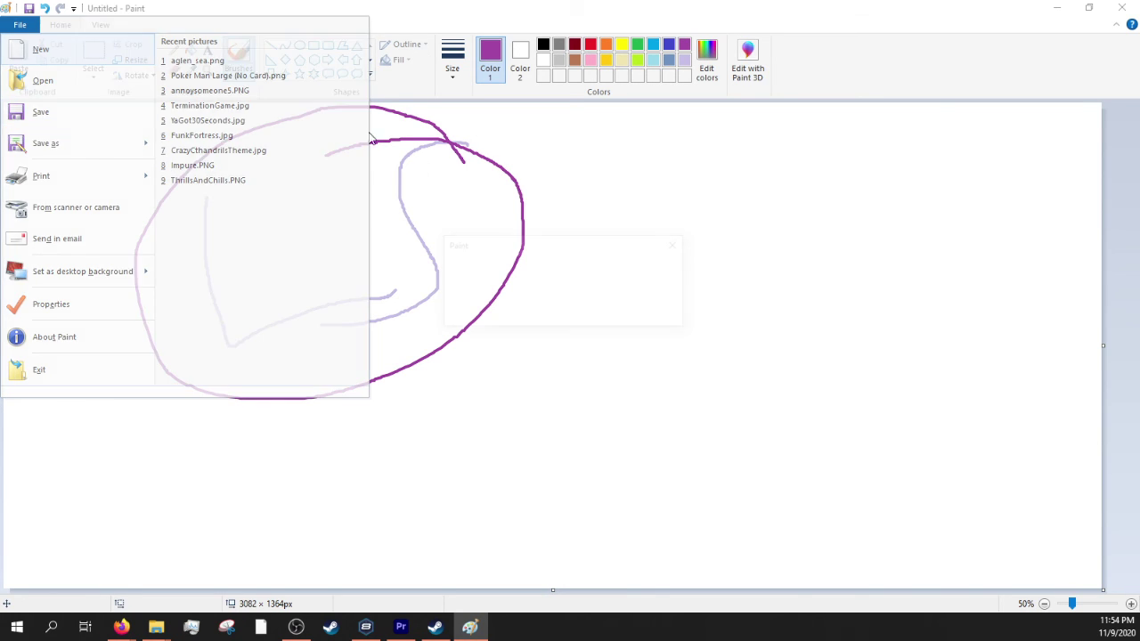
left_click(593, 312)
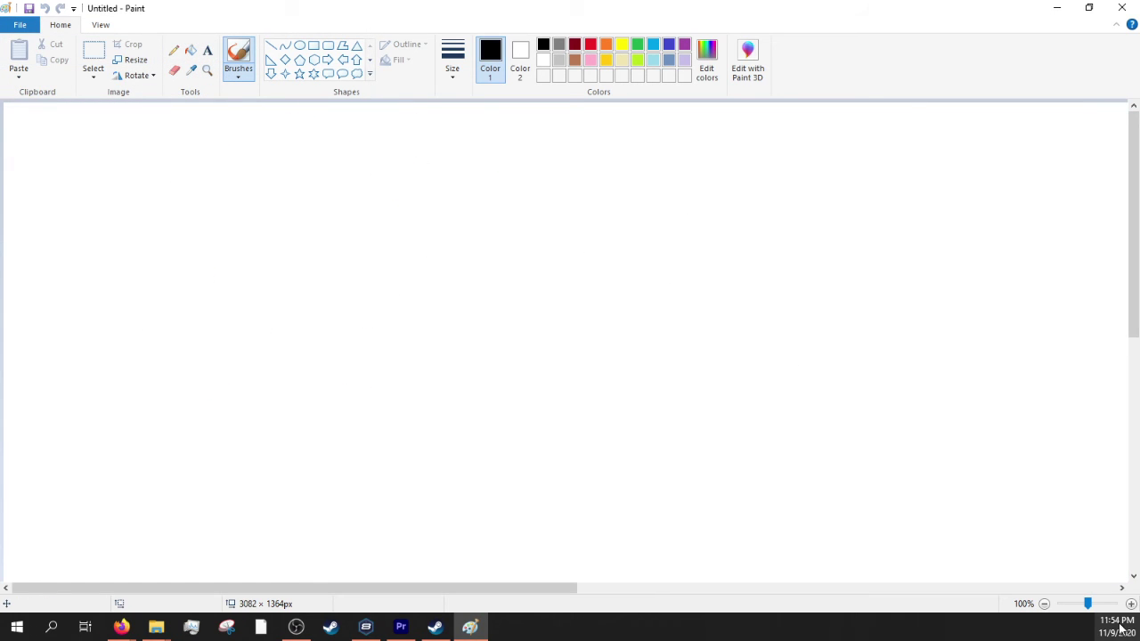
scroll(1085, 609, "down", 1)
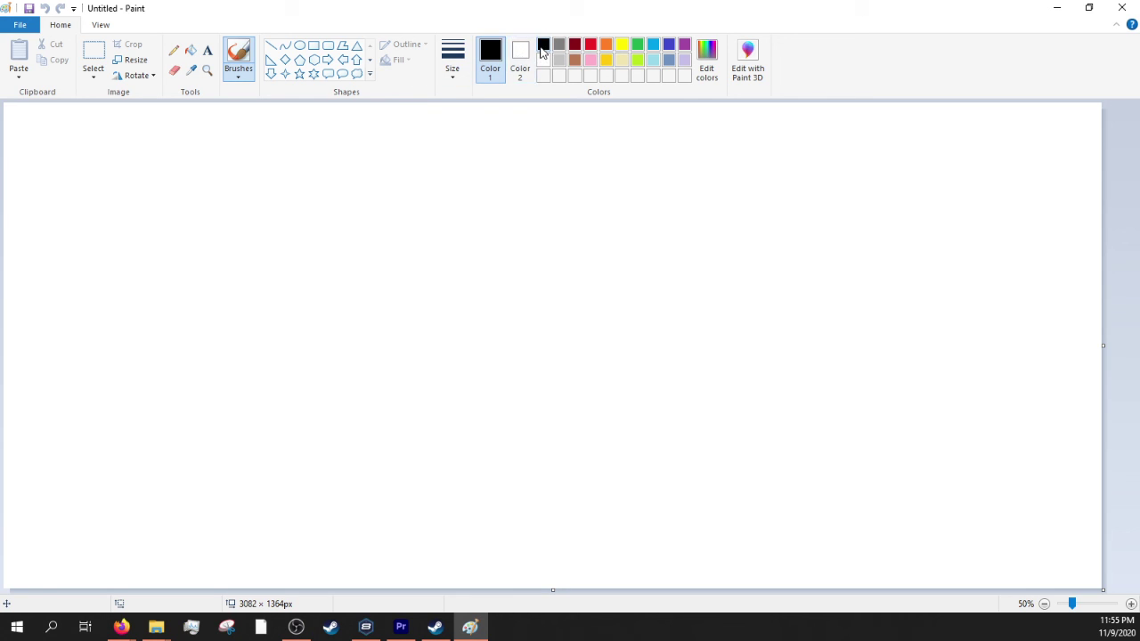
Draw the beige tent outline and two black loops beside it
left_click(621, 60)
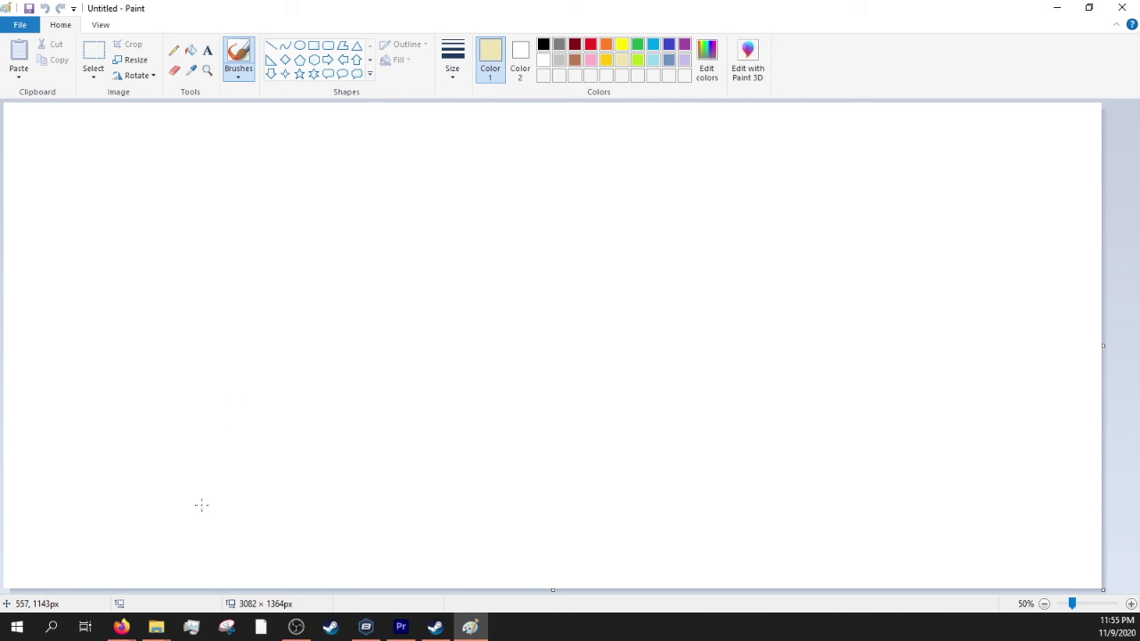
mouse_move(154, 523)
left_mouse_down()
mouse_move(199, 269)
mouse_move(387, 439)
mouse_move(414, 490)
left_mouse_up()
left_click(543, 44)
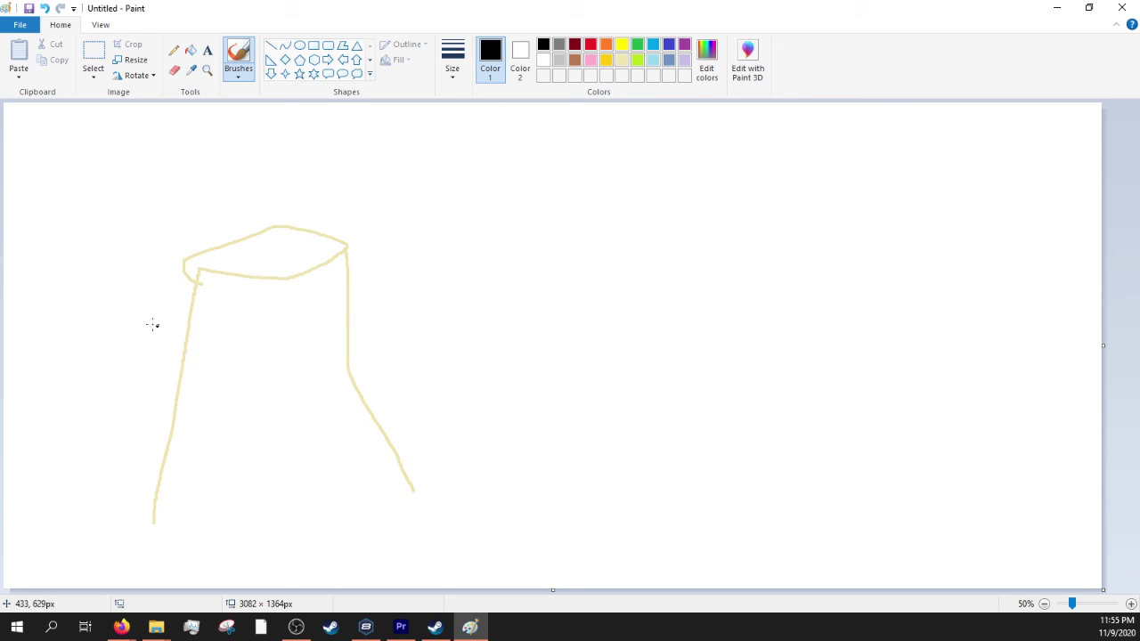
mouse_move(126, 308)
left_mouse_down()
mouse_move(182, 421)
mouse_move(158, 292)
left_mouse_up()
mouse_move(366, 287)
left_mouse_down()
mouse_move(326, 323)
mouse_move(373, 274)
left_mouse_up()
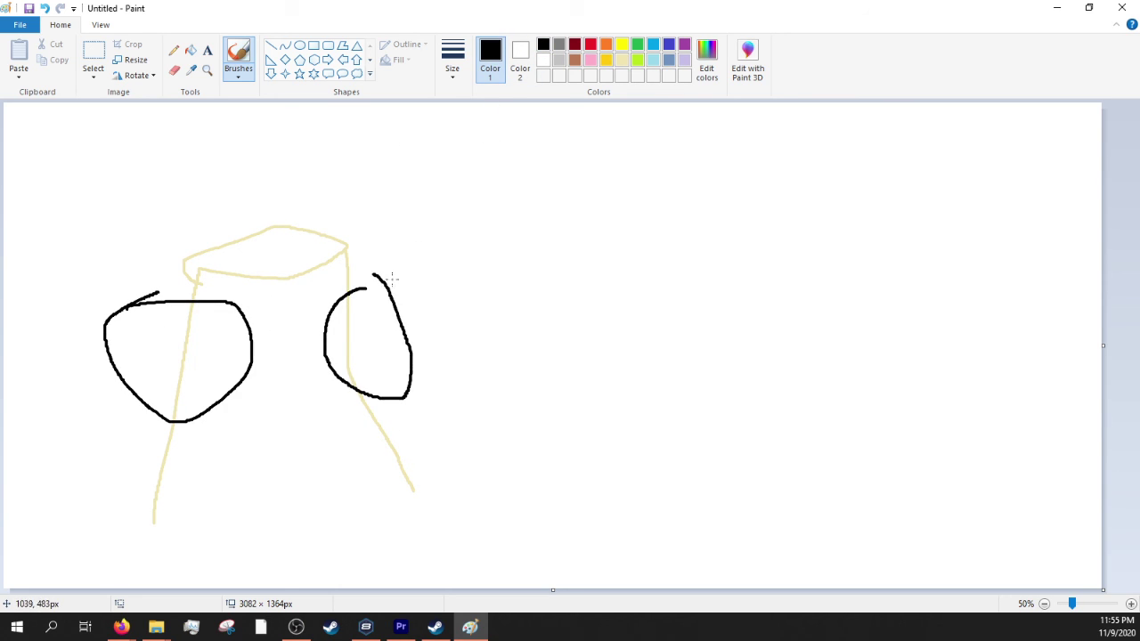
Scribble dark spots inside both loops and draw a black pole rising from the tent top
mouse_move(132, 312)
left_mouse_down()
mouse_move(112, 340)
mouse_move(142, 321)
left_mouse_up()
mouse_move(402, 392)
left_mouse_down()
mouse_move(394, 379)
mouse_move(365, 395)
mouse_move(406, 369)
left_mouse_up()
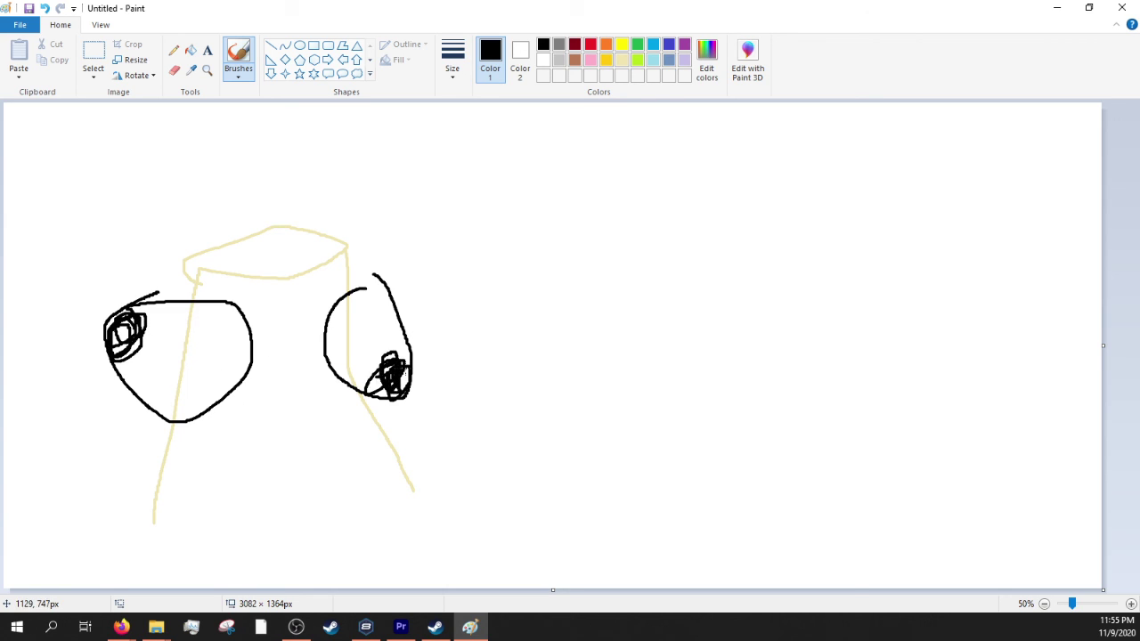
left_click_drag(269, 246, 266, 132)
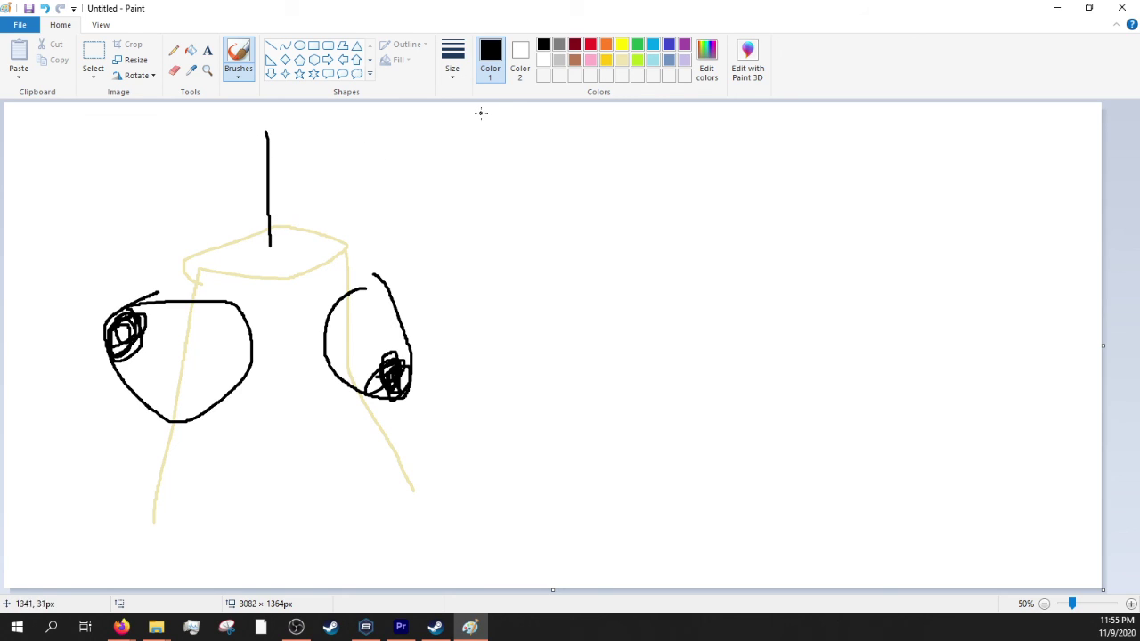